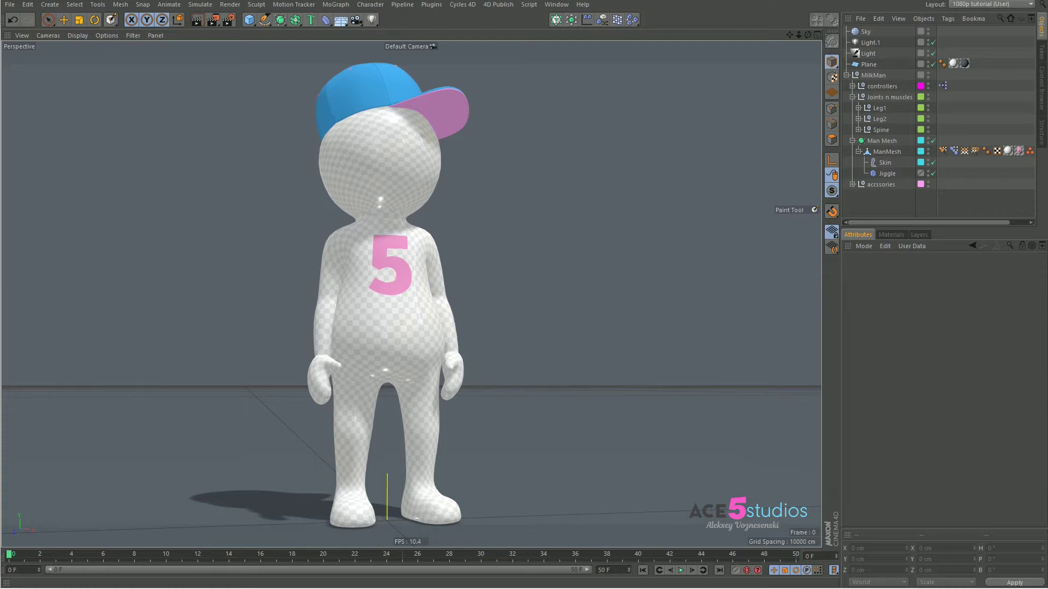
Play the jump animation to preview the wobble, then select Jiggle (Stiffness 67%, Structural 34%, Drag 32%).
key(F8)
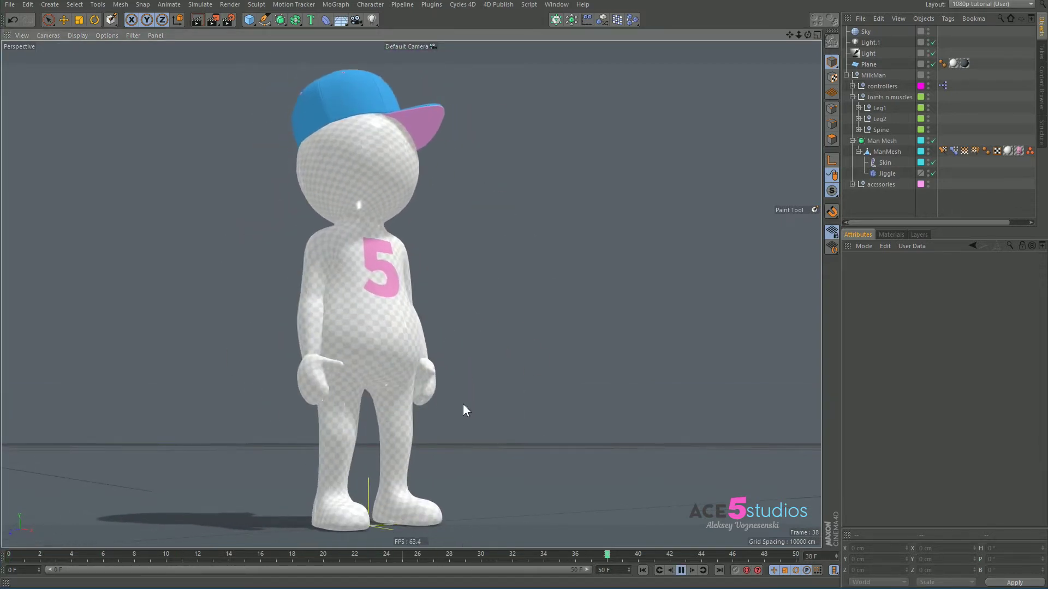
key(F8)
alt+drag(421, 363, 438, 360)
key(F8)
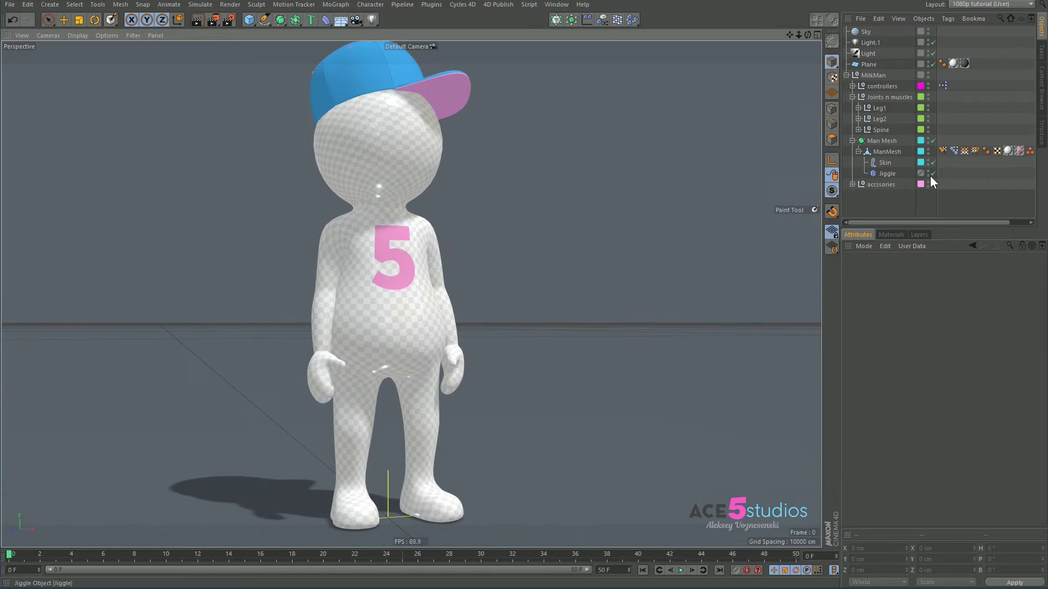
click(880, 173)
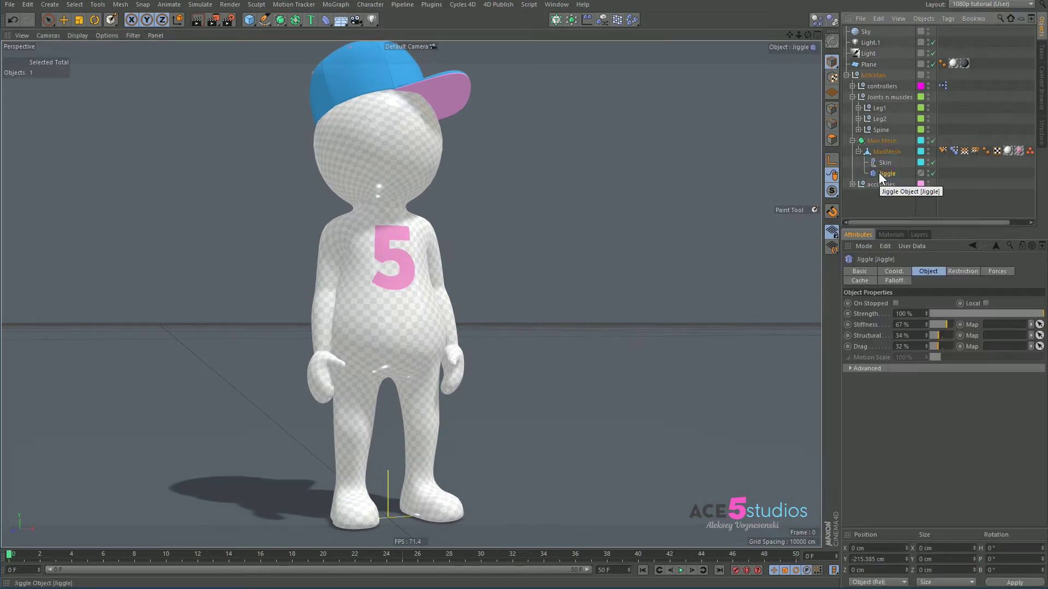
Delete the old Jiggle and add a default Jiggle inside ManMesh after Skin.
key(Delete)
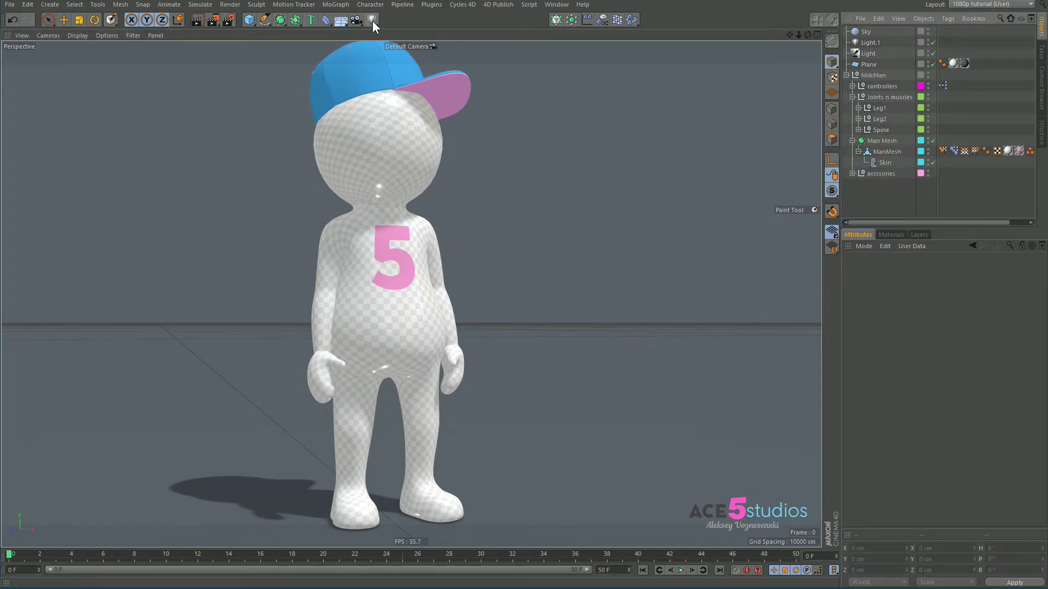
click(326, 19)
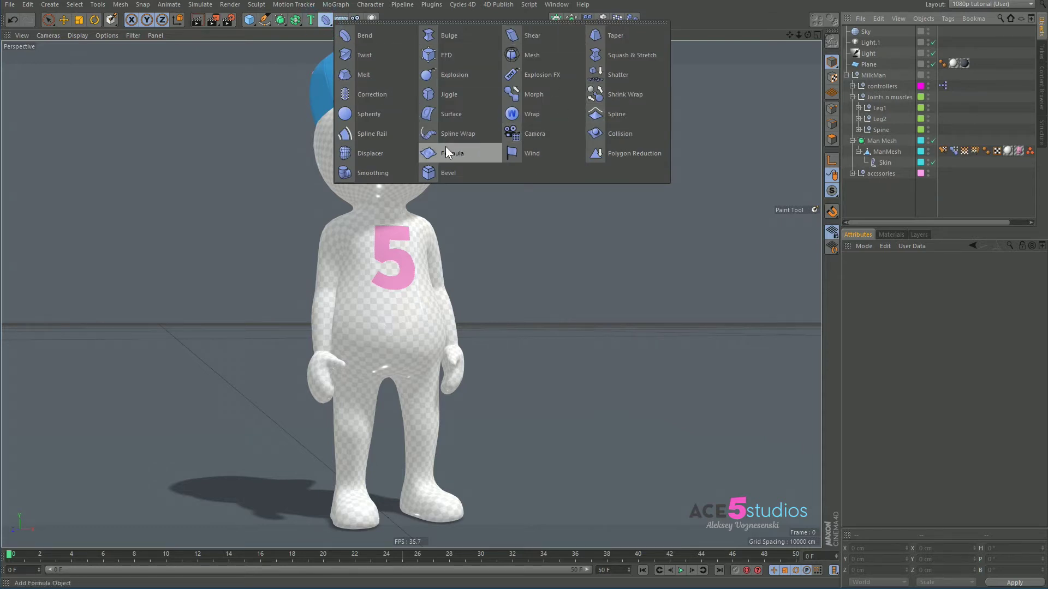
click(449, 95)
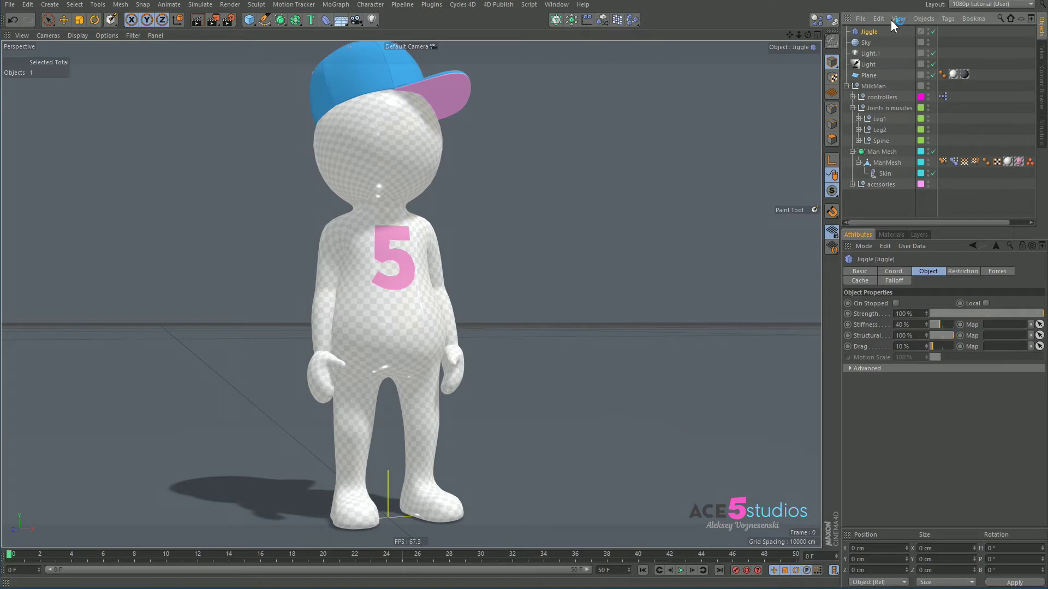
drag(870, 31, 885, 176)
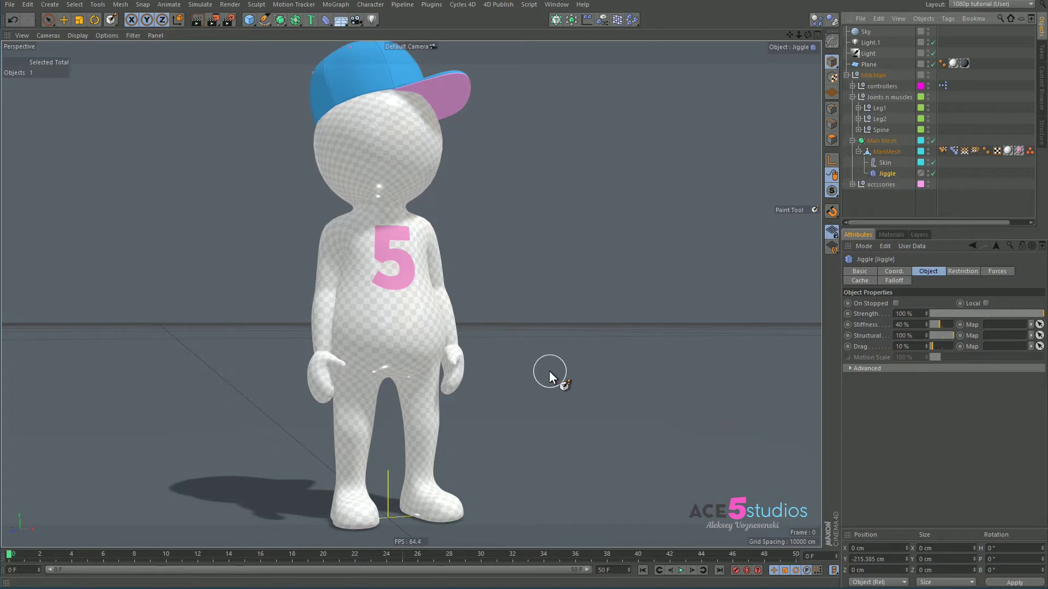
Play the jump with the default Jiggle, rewind to frame 0, and select ManMesh.
key(F8)
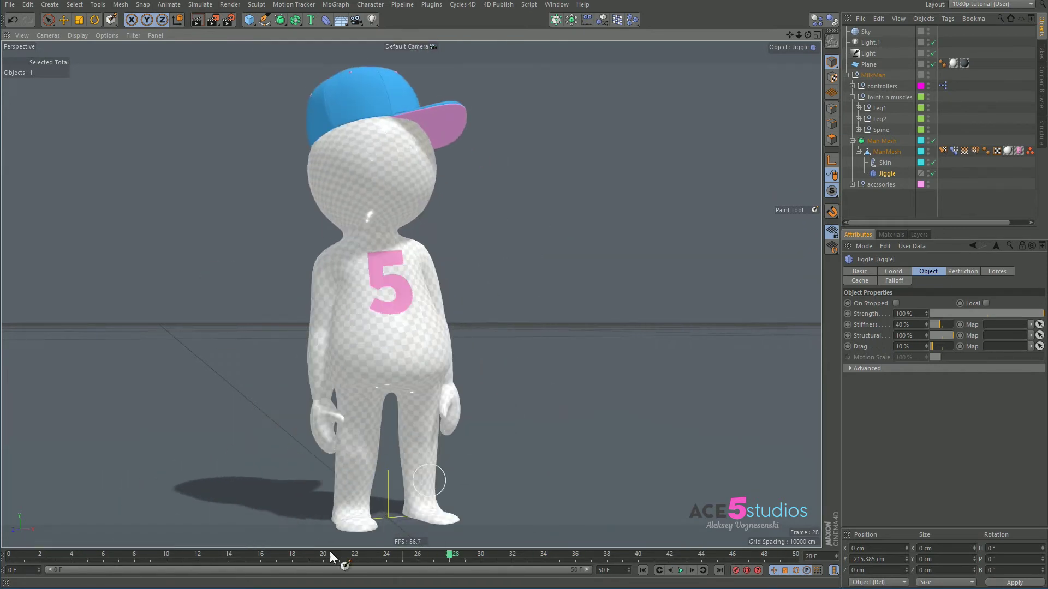
key(F8)
key(shift+f)
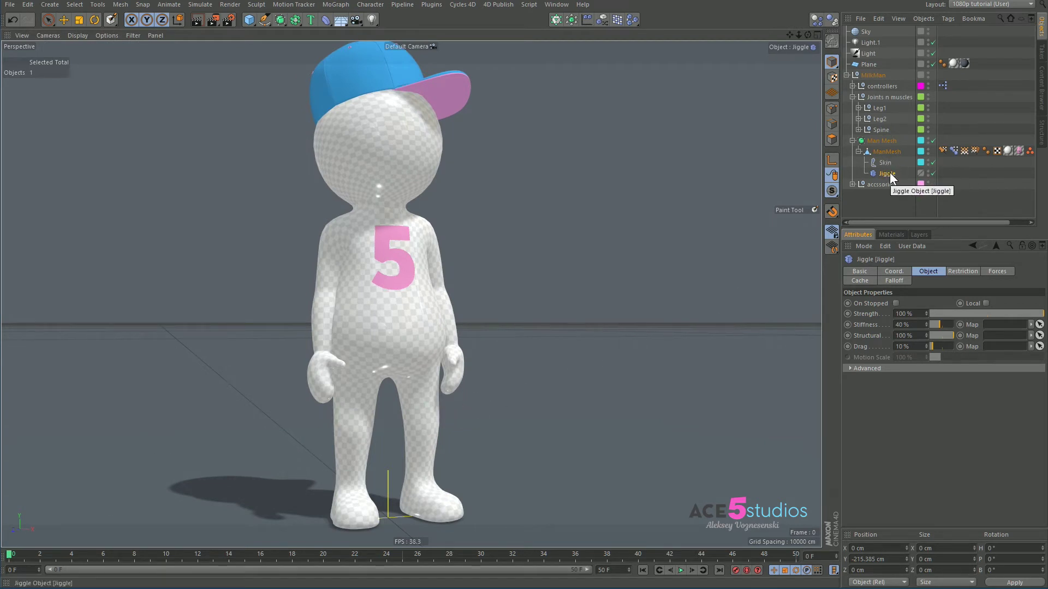
click(884, 151)
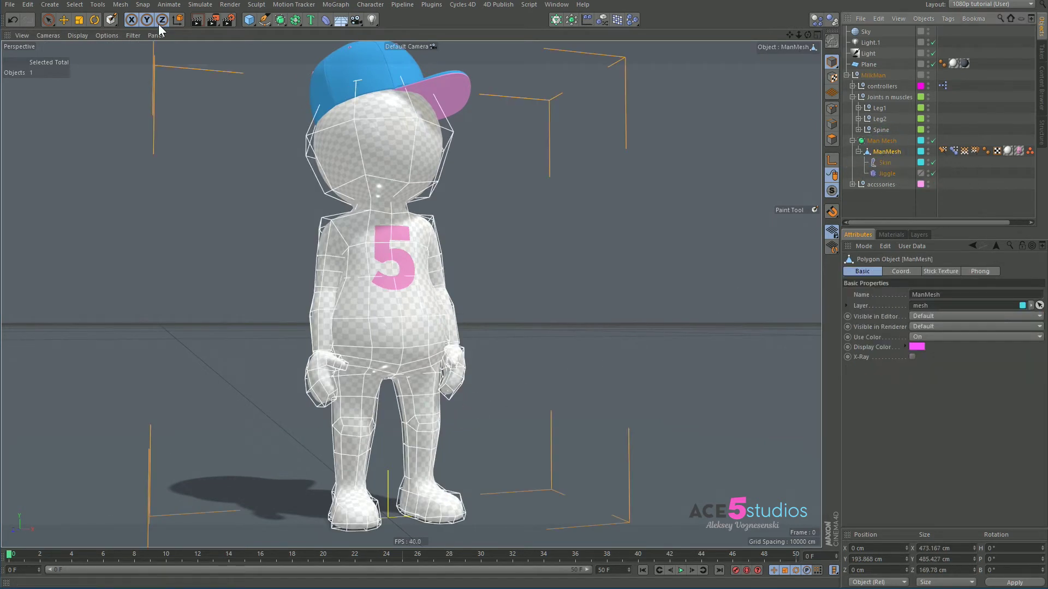
With the Paint Tool in Add mode, paint vertex weight over the character's belly on ManMesh.
click(372, 5)
click(395, 135)
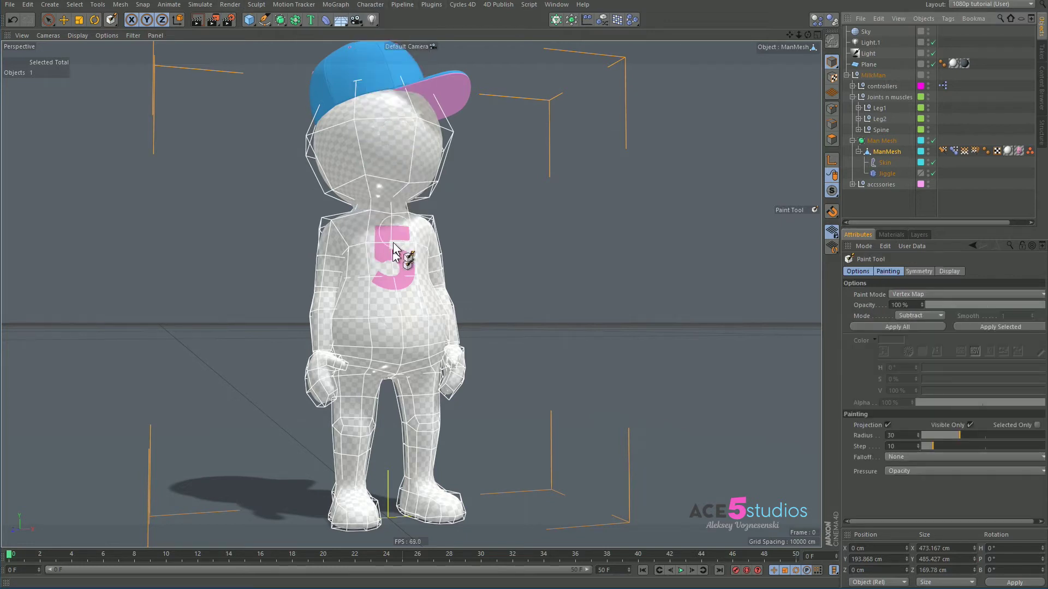
click(922, 316)
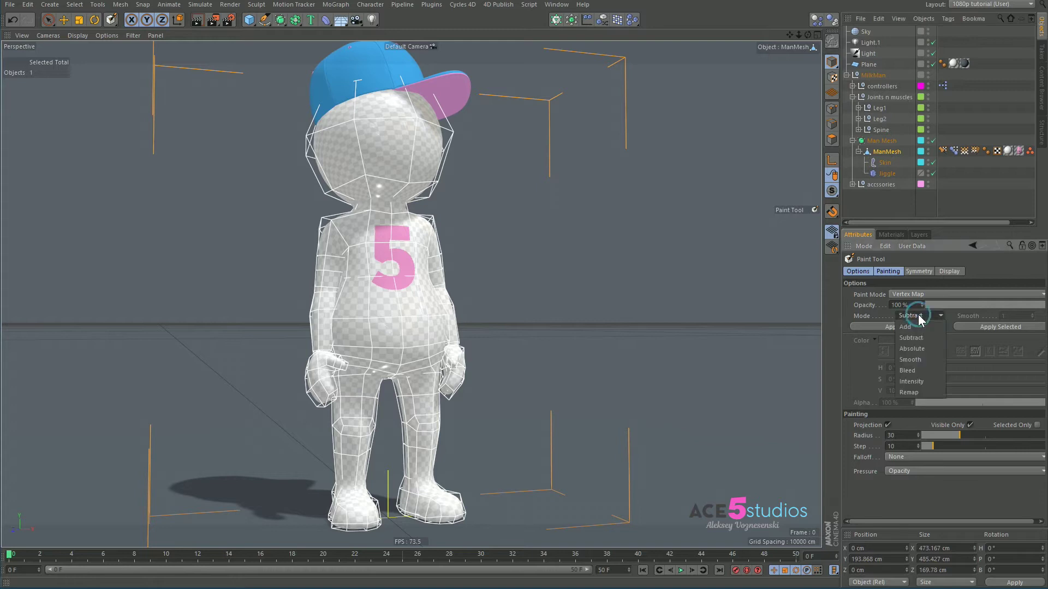
click(919, 324)
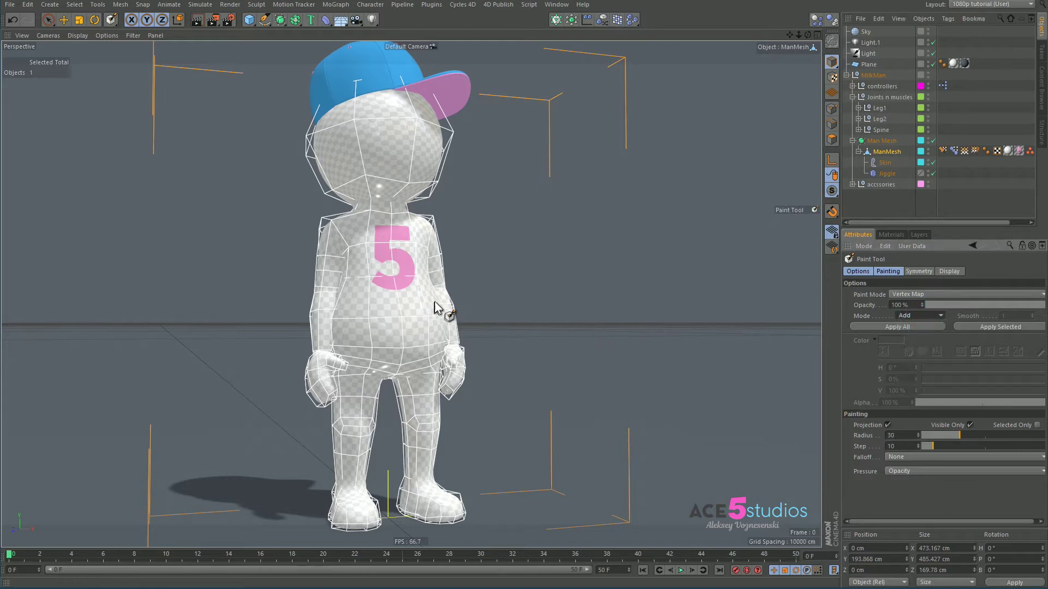
mouse_move(401, 330)
mouse_down()
mouse_move(364, 326)
mouse_move(381, 341)
mouse_move(421, 336)
mouse_move(422, 318)
mouse_move(431, 326)
mouse_move(368, 327)
mouse_move(421, 344)
mouse_move(382, 335)
mouse_up()
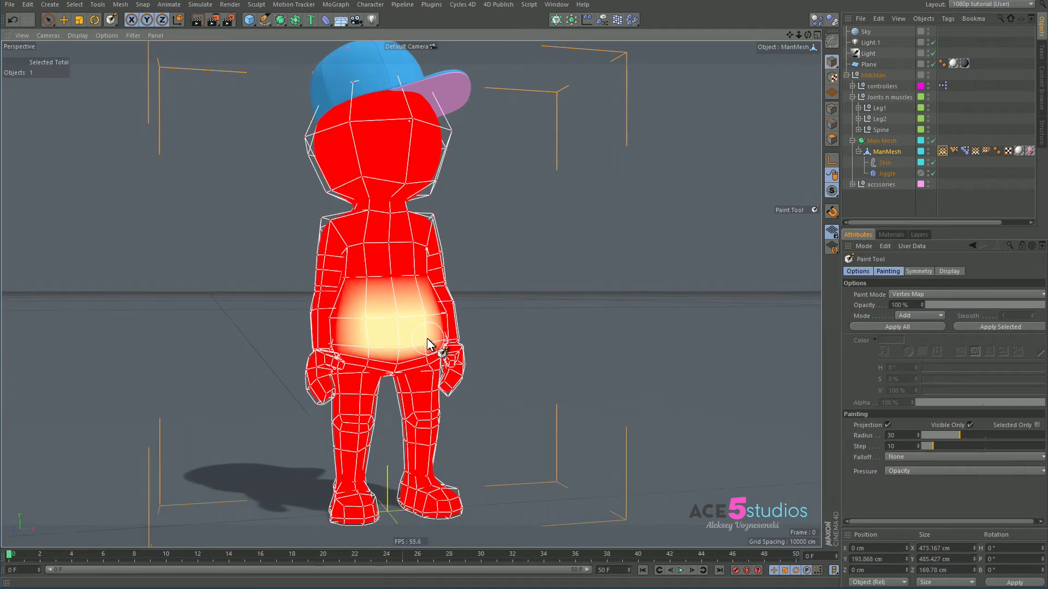
click(886, 174)
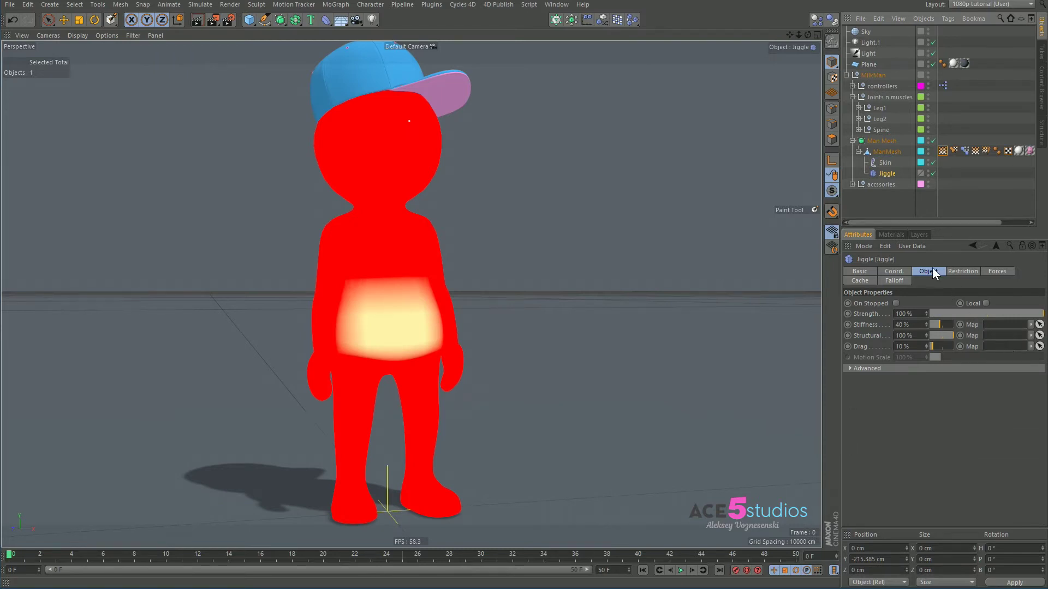
Add a Restriction tag to Jiggle using the Vertex Map at 100%, then play to check.
right_click(884, 173)
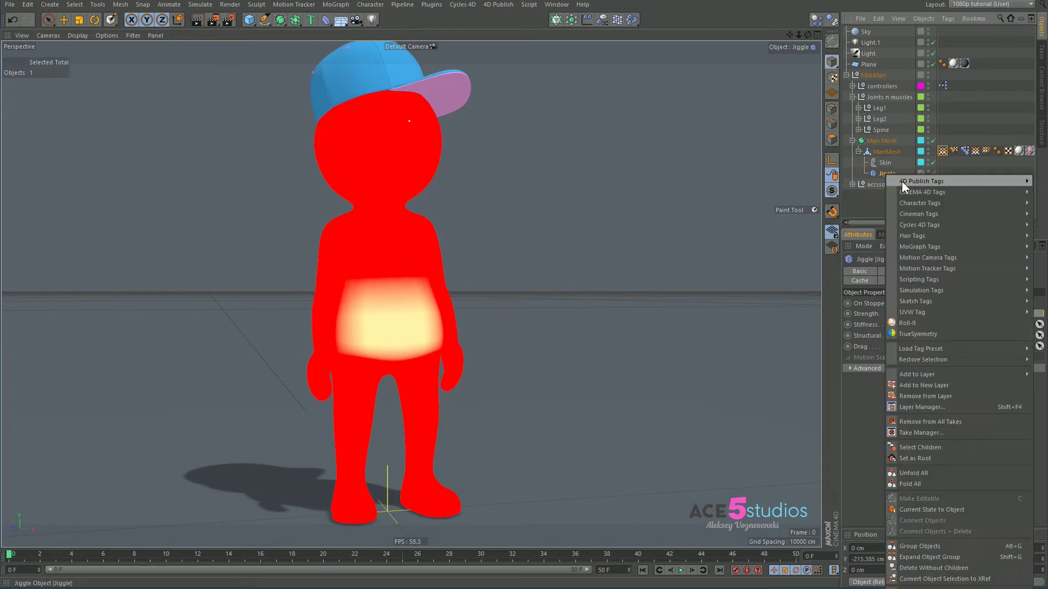
mouse_move(912, 190)
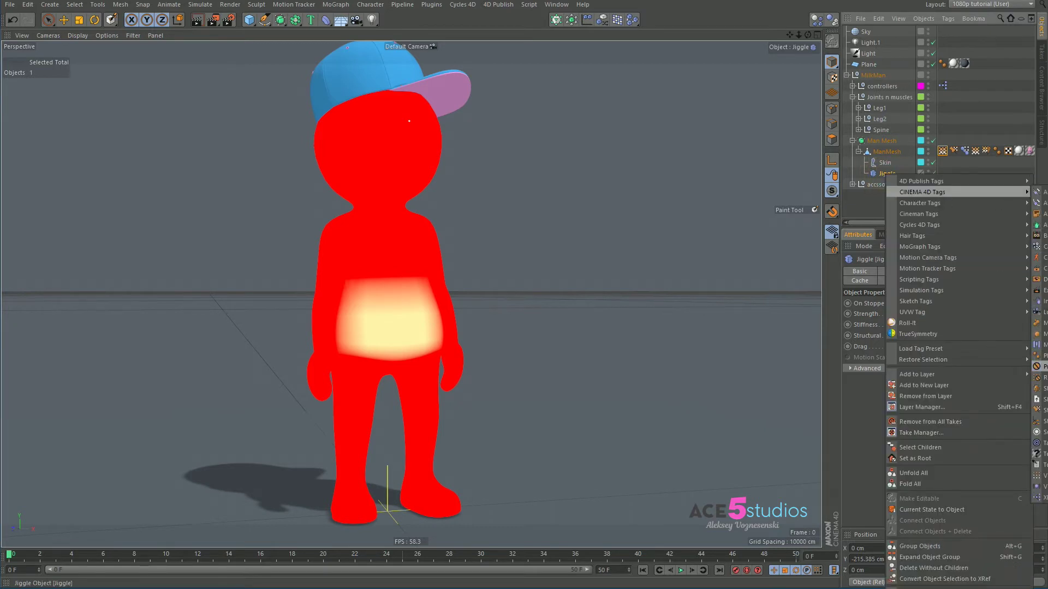
click(1040, 367)
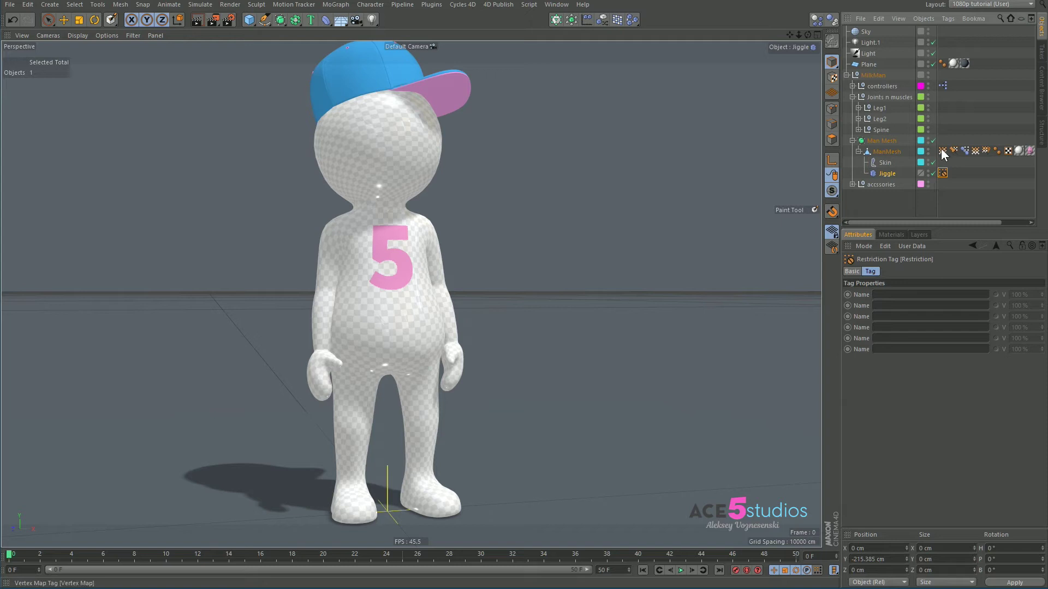
drag(941, 148, 916, 296)
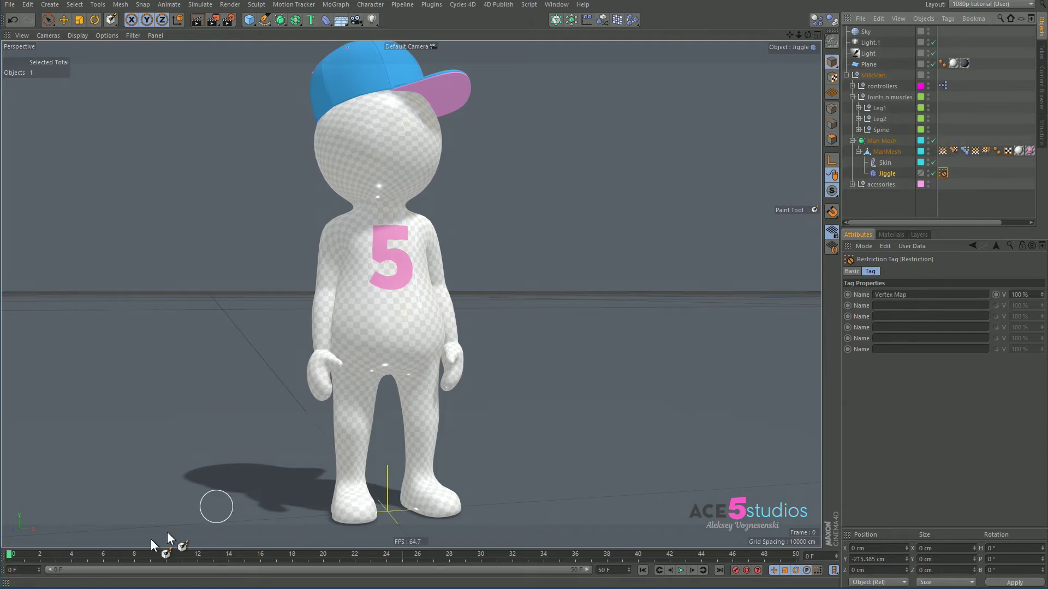
key(F8)
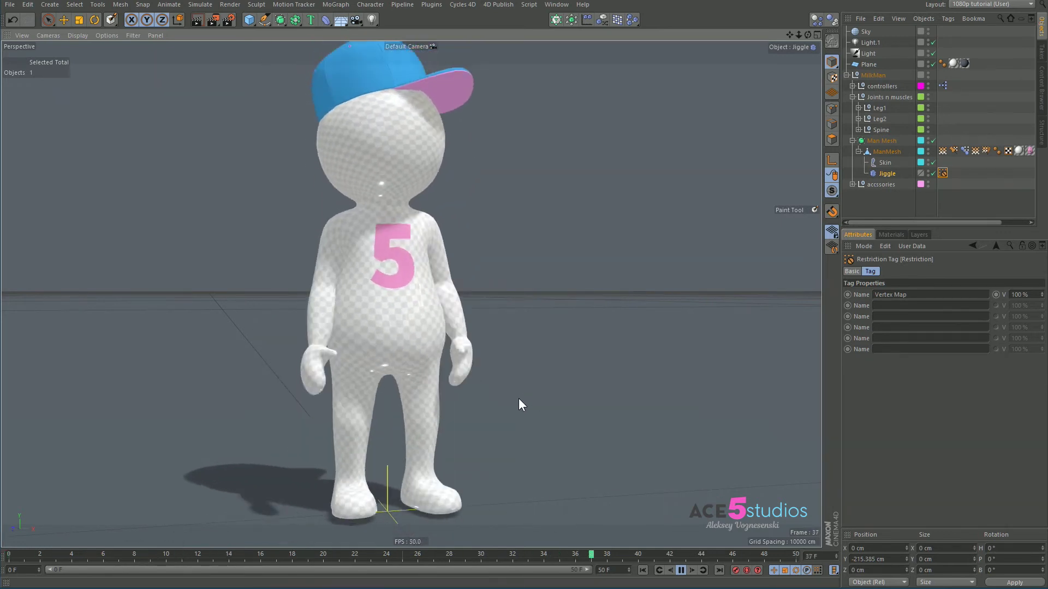
key(F8)
Show the painted Vertex Map weights, preview playback, and select the Jiggle deformer.
click(942, 150)
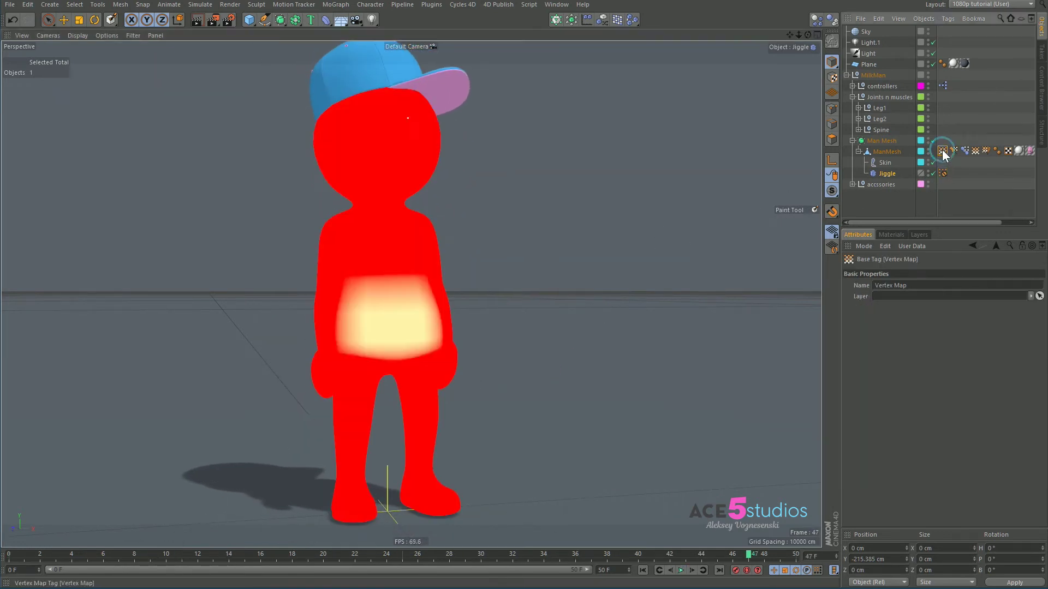
key(F8)
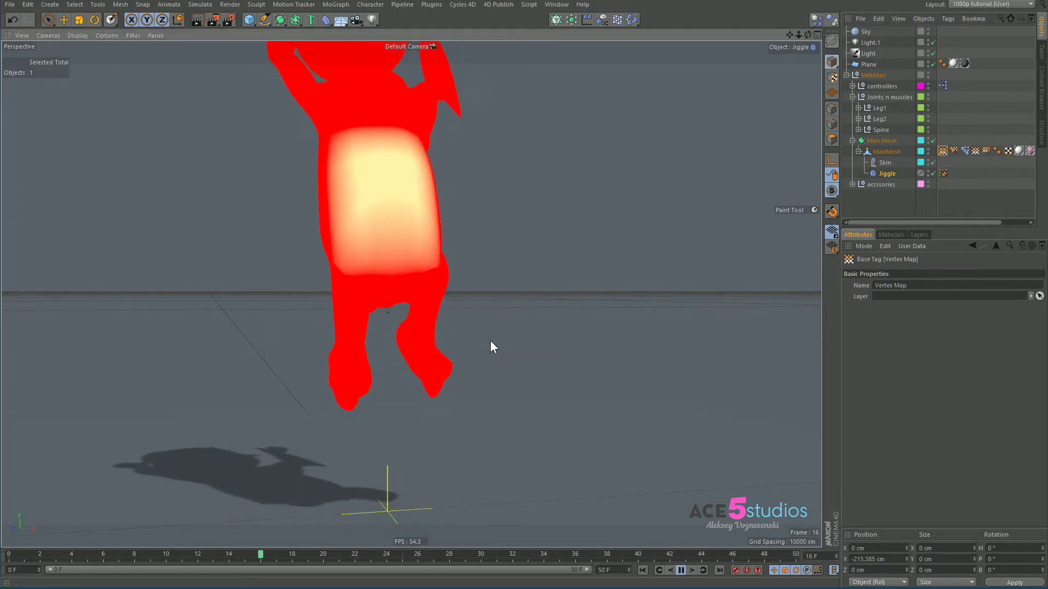
key(F8)
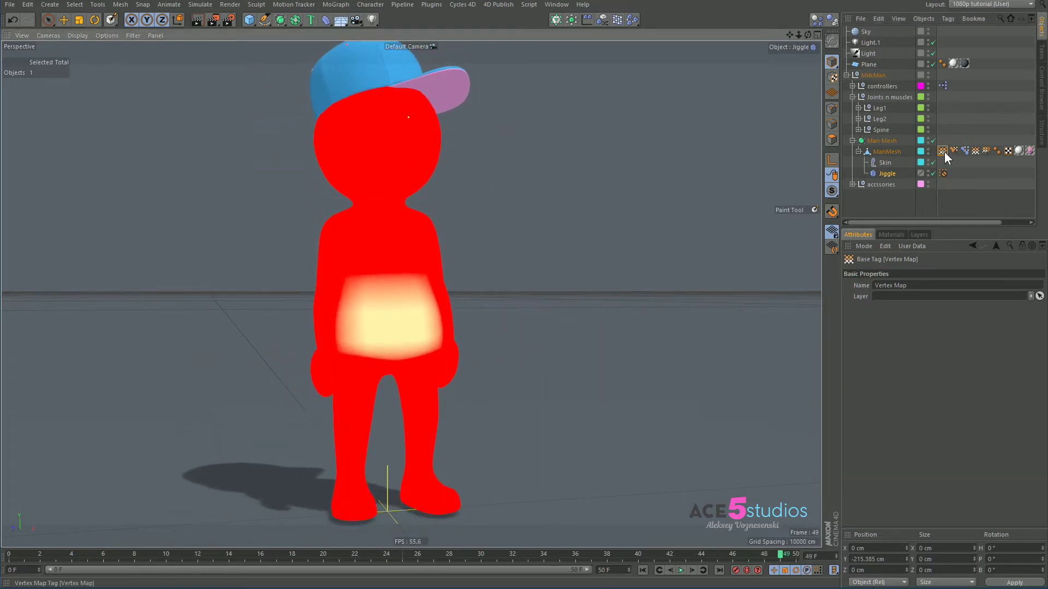
click(943, 174)
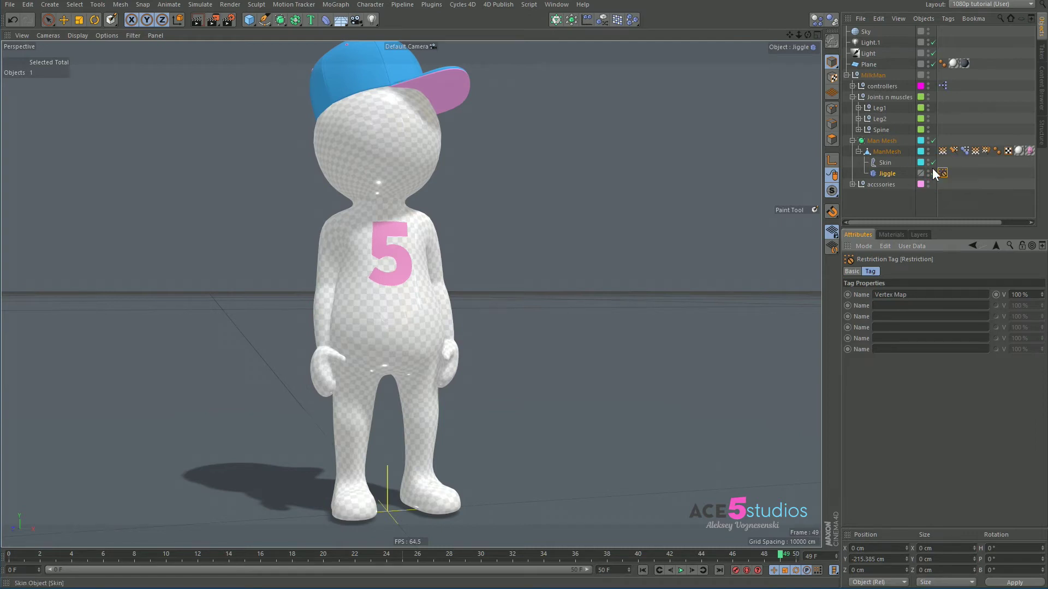
click(888, 173)
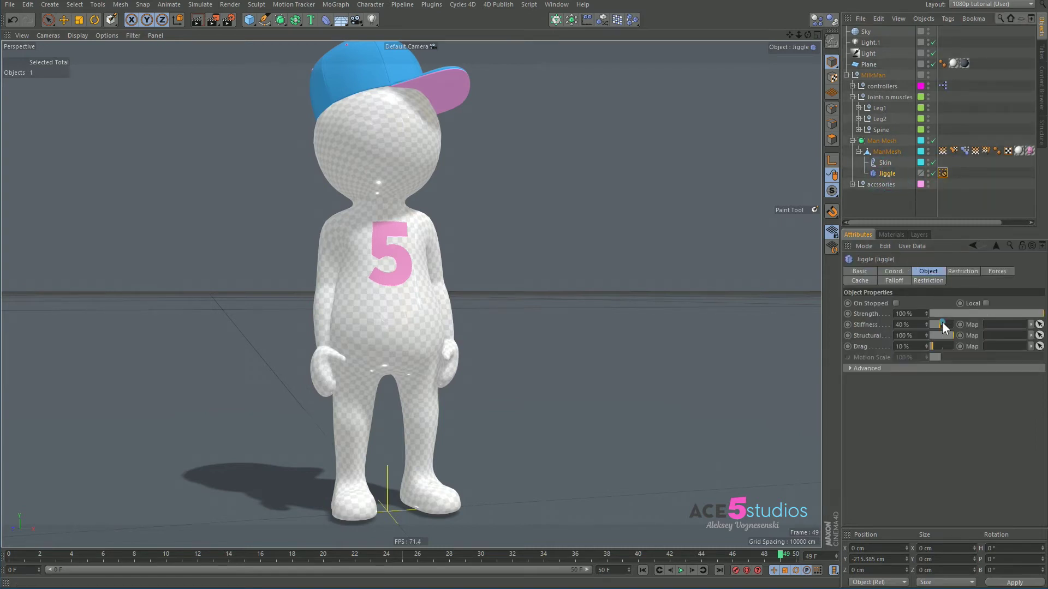
Test Jiggle Stiffness at 100% and try the Local option during playback.
drag(942, 322, 954, 322)
key(F8)
key(F8)
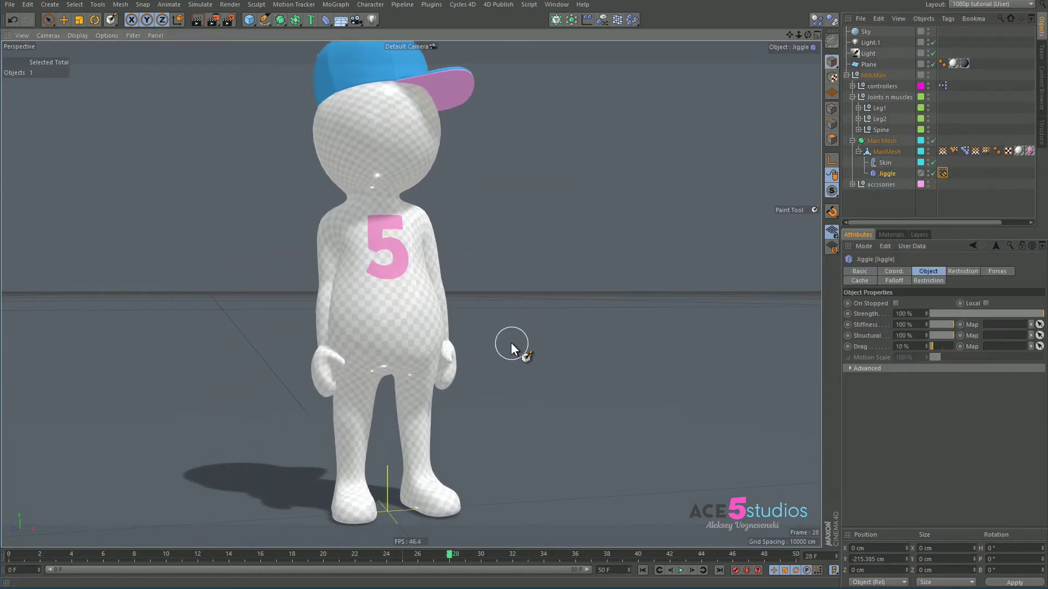
click(985, 303)
key(F8)
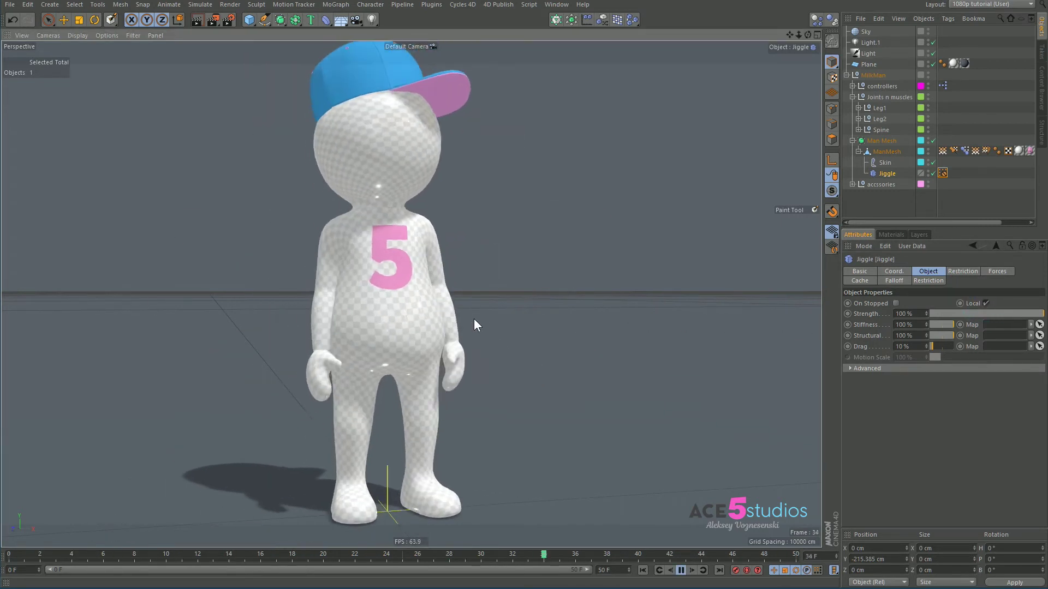
key(F8)
click(986, 303)
Lower Jiggle Stiffness to 21% and bring the belly vertex map back up for painting.
click(935, 325)
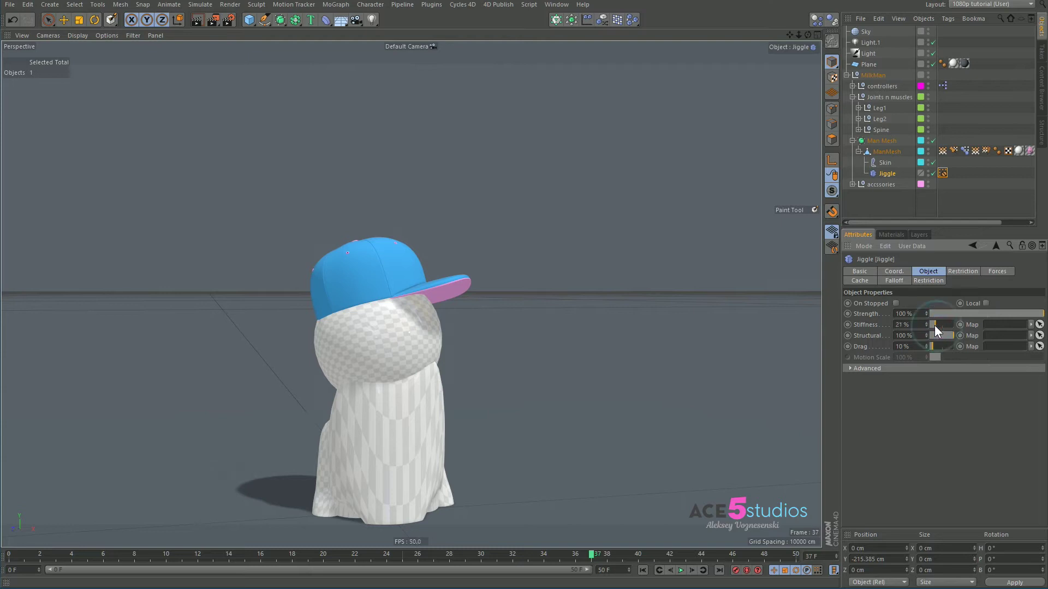
key(F8)
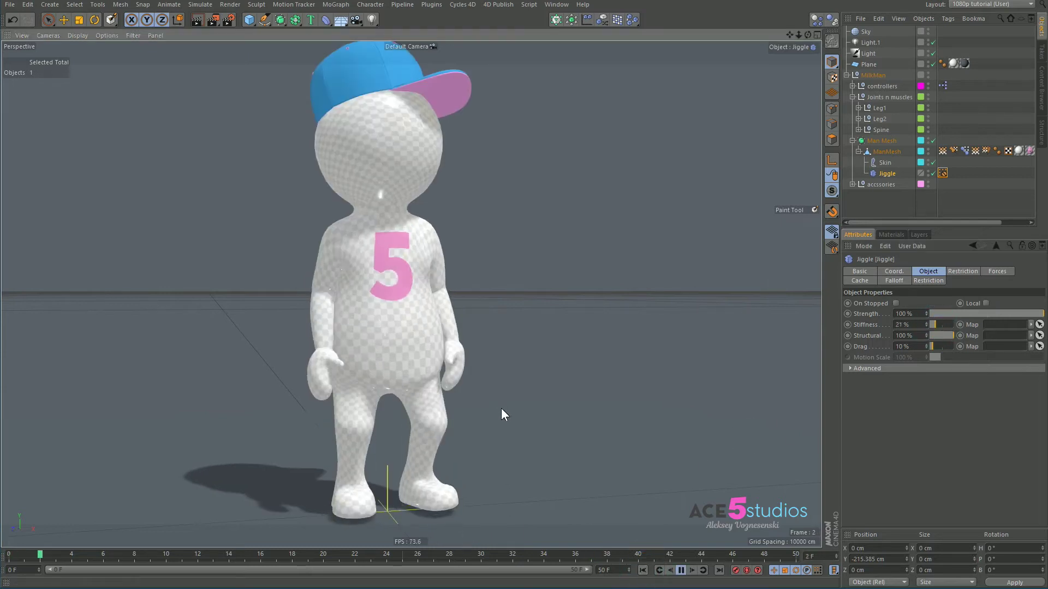
key(F8)
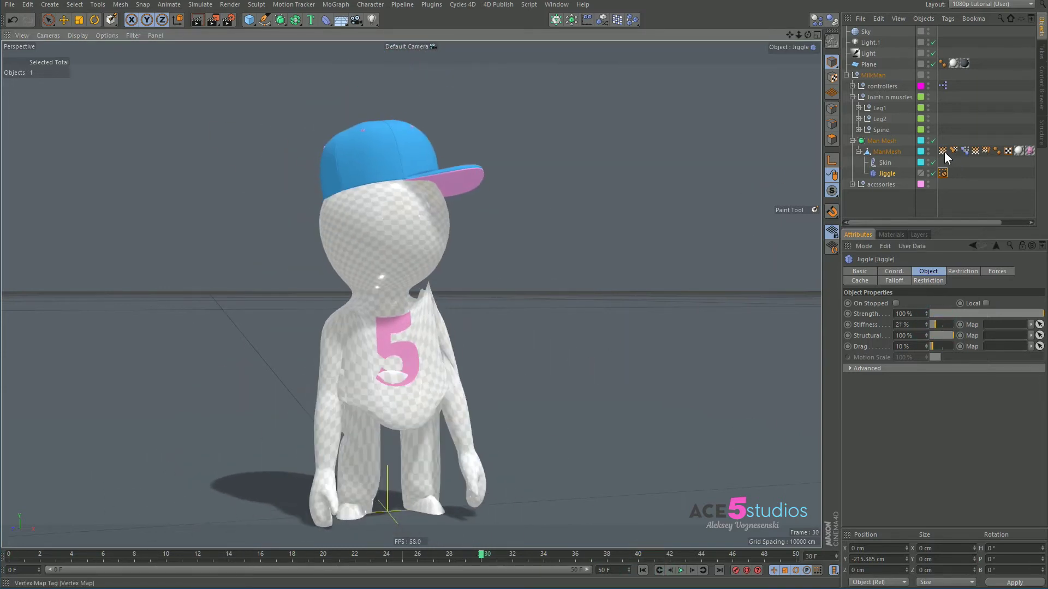
double_click(943, 151)
key(F8)
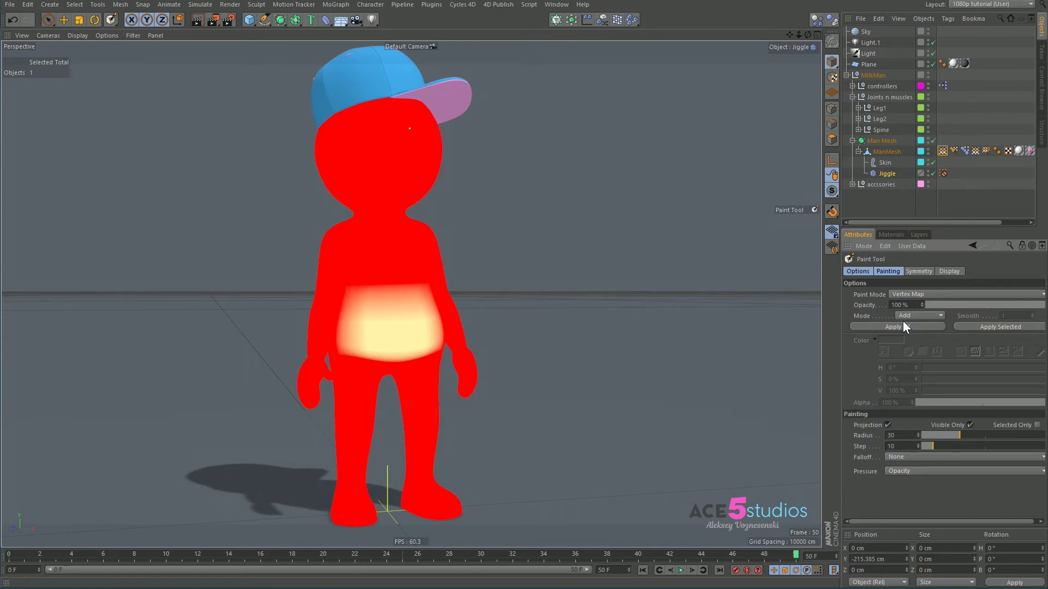
Fill ManMesh's vertex map with full weight using the Paint Tool's Apply All.
click(887, 152)
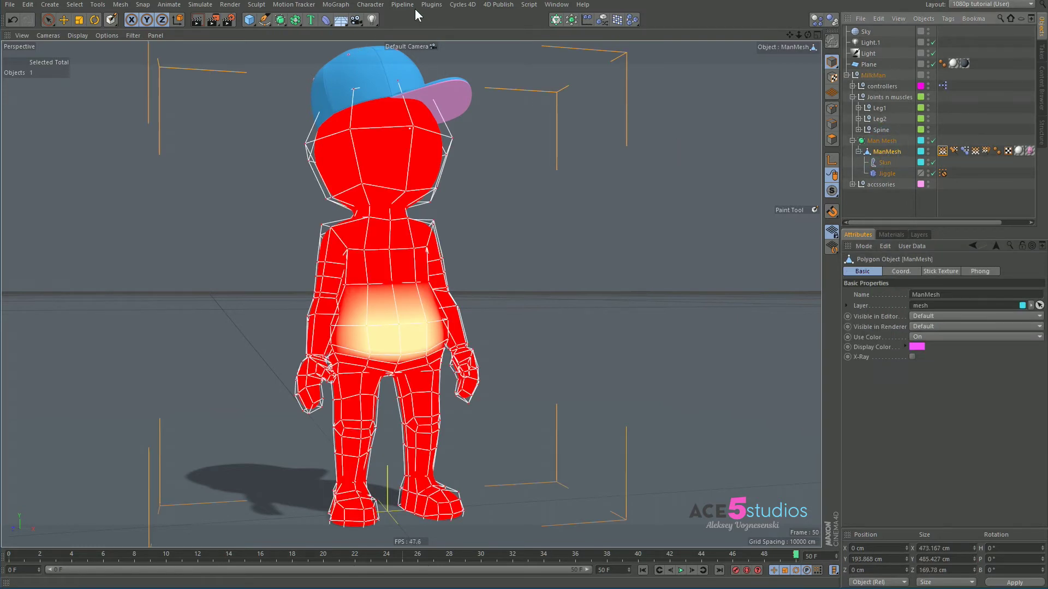
click(370, 4)
click(405, 138)
click(897, 326)
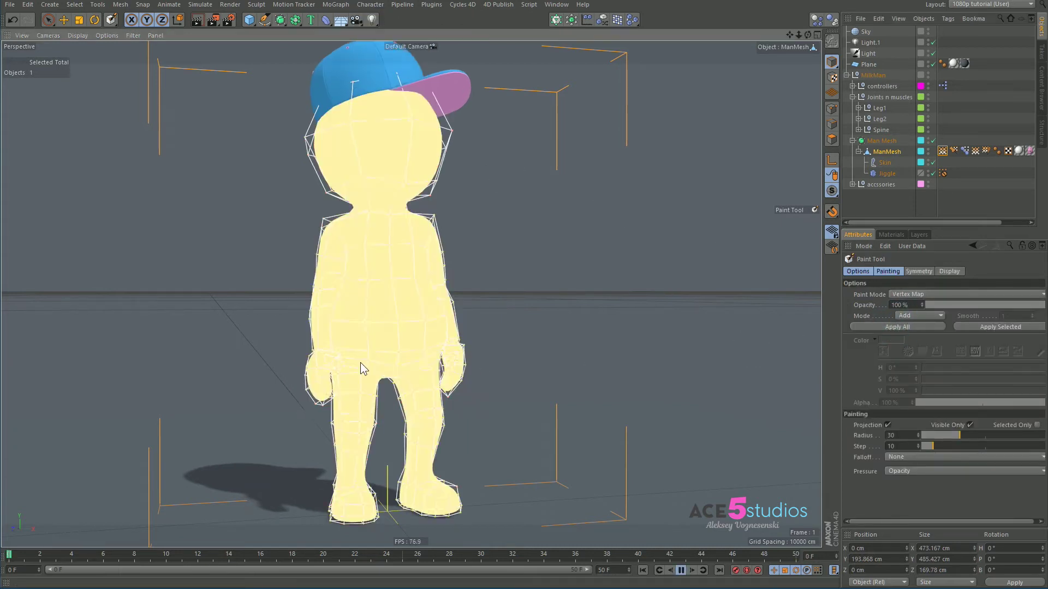
key(F8)
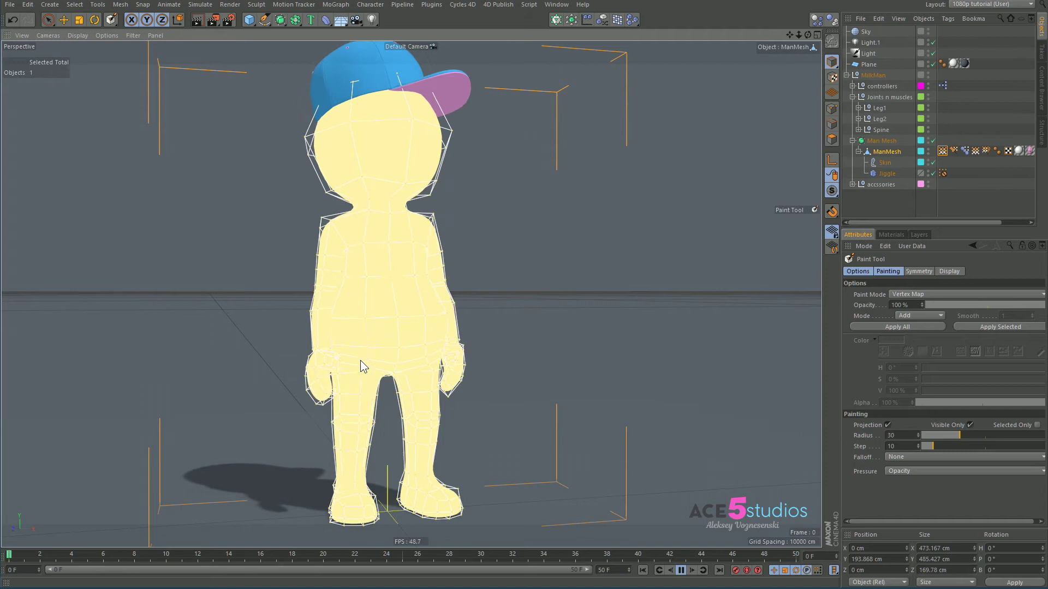
key(F8)
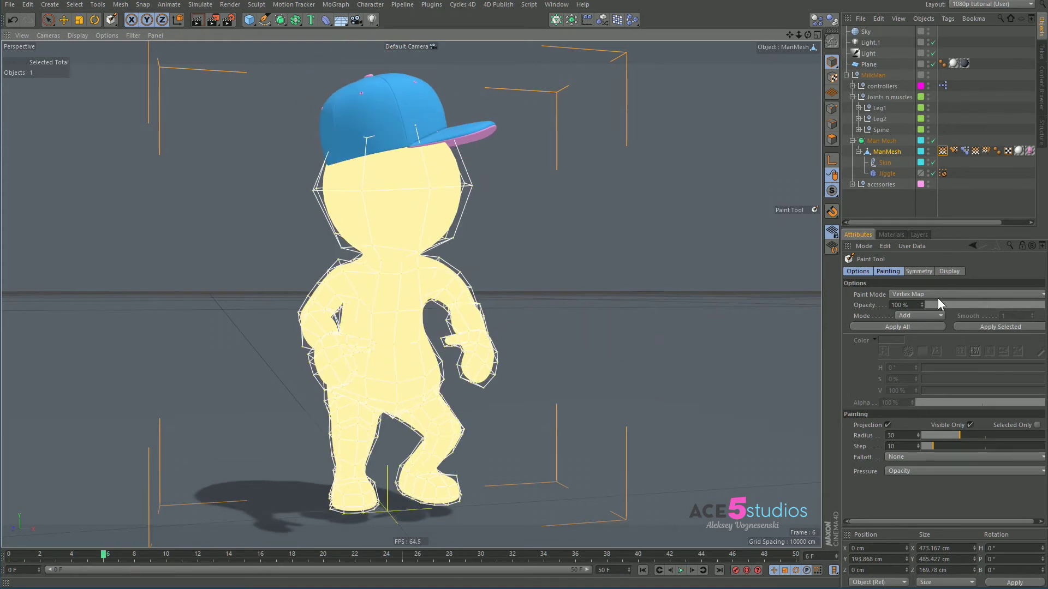
Switch painting to Subtract mode to clear the map to zero weight.
click(931, 315)
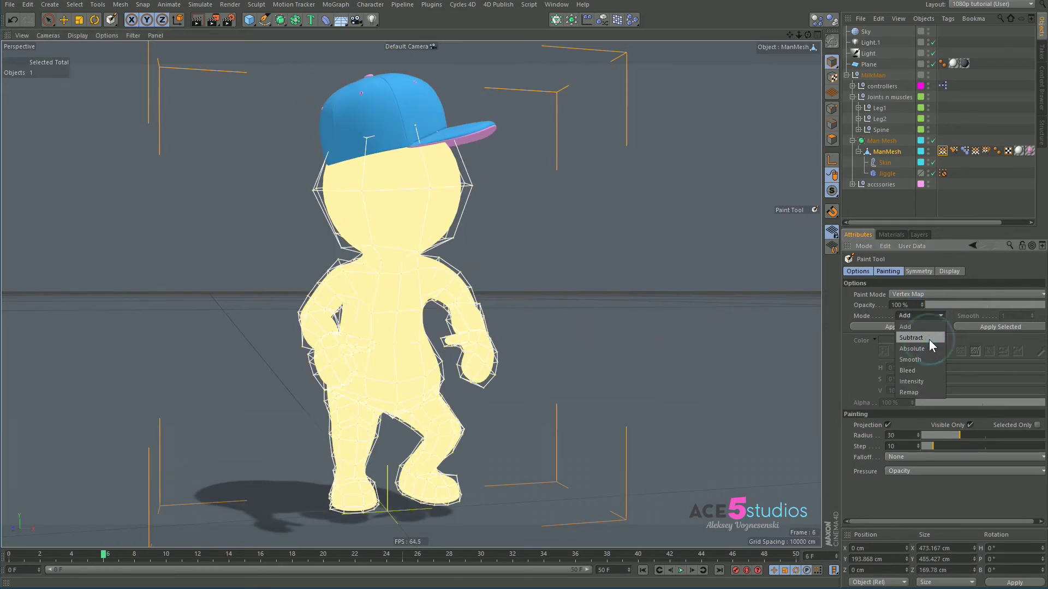
click(930, 339)
key(F8)
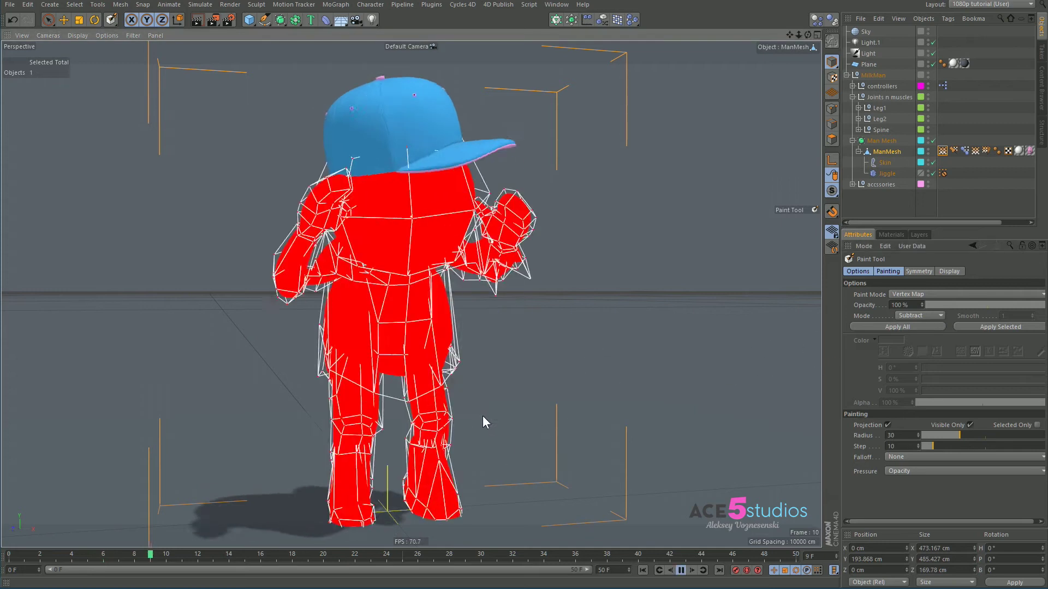
key(F8)
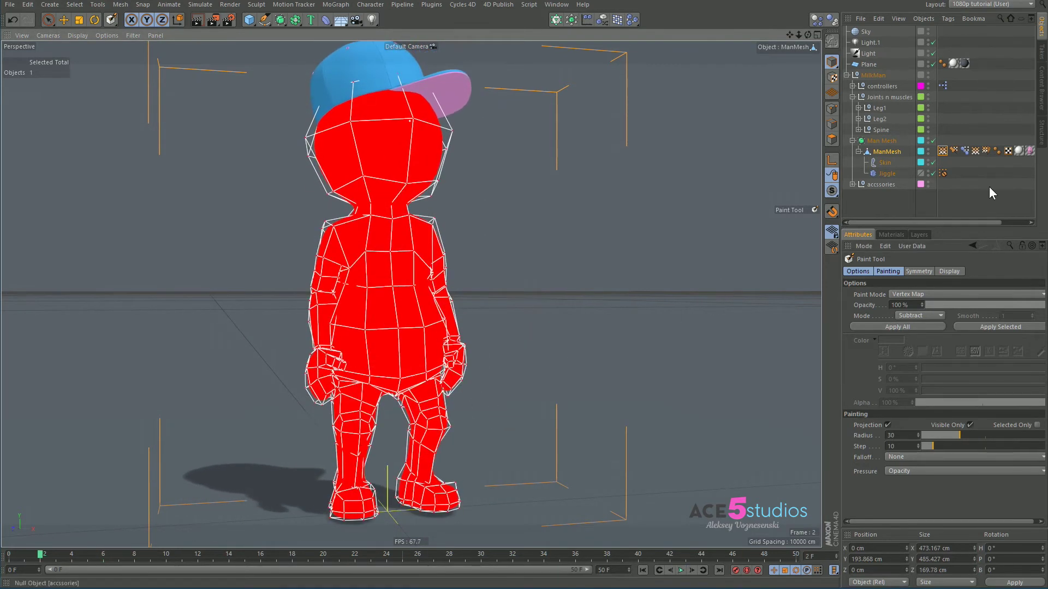
click(944, 174)
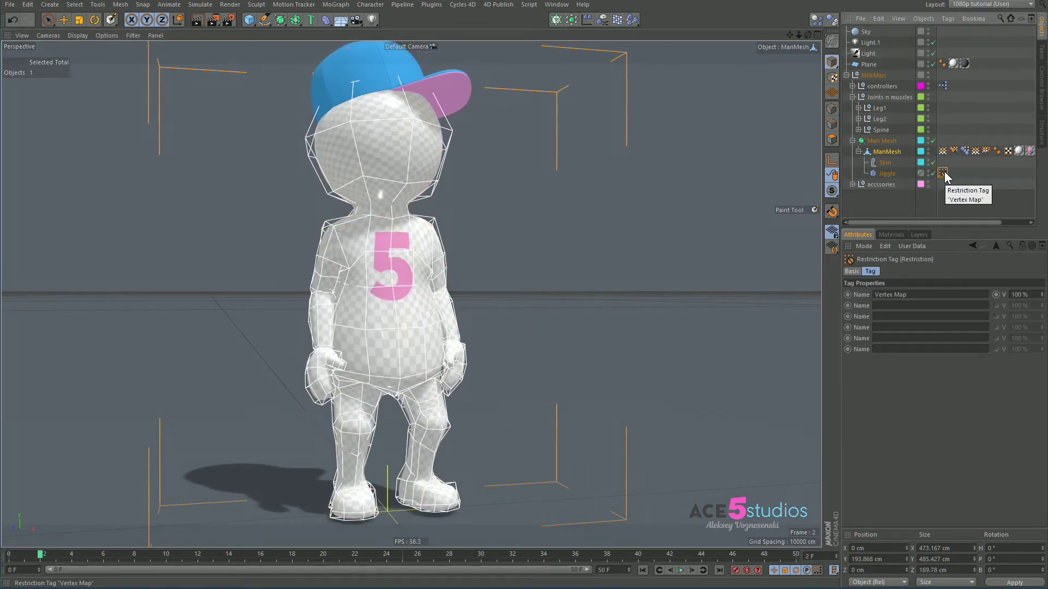
Rename the body's Vertex Map tag to 'jiggle'.
click(881, 173)
click(942, 173)
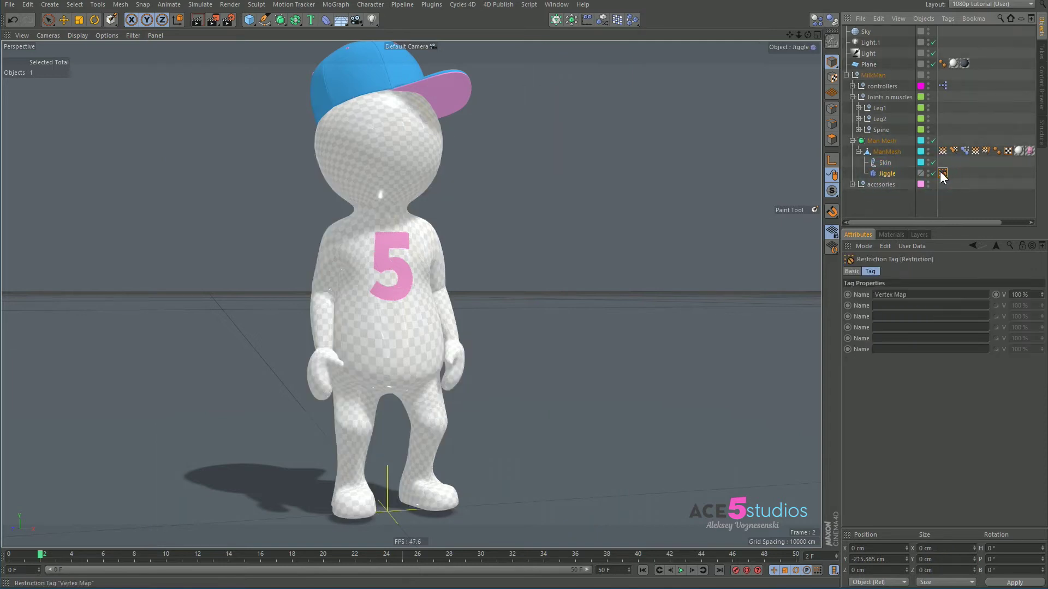
click(940, 151)
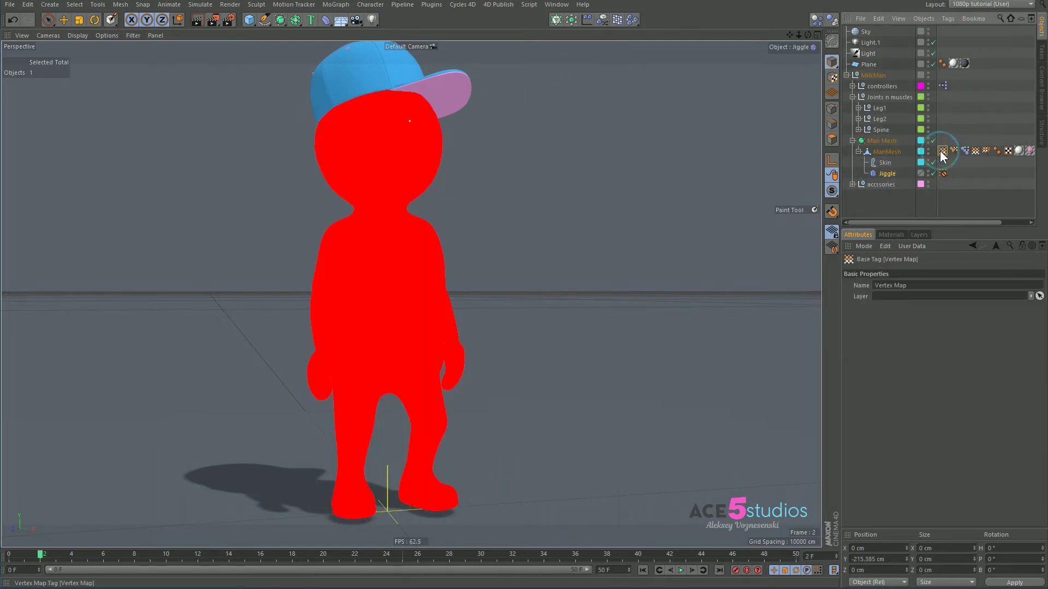
click(919, 285)
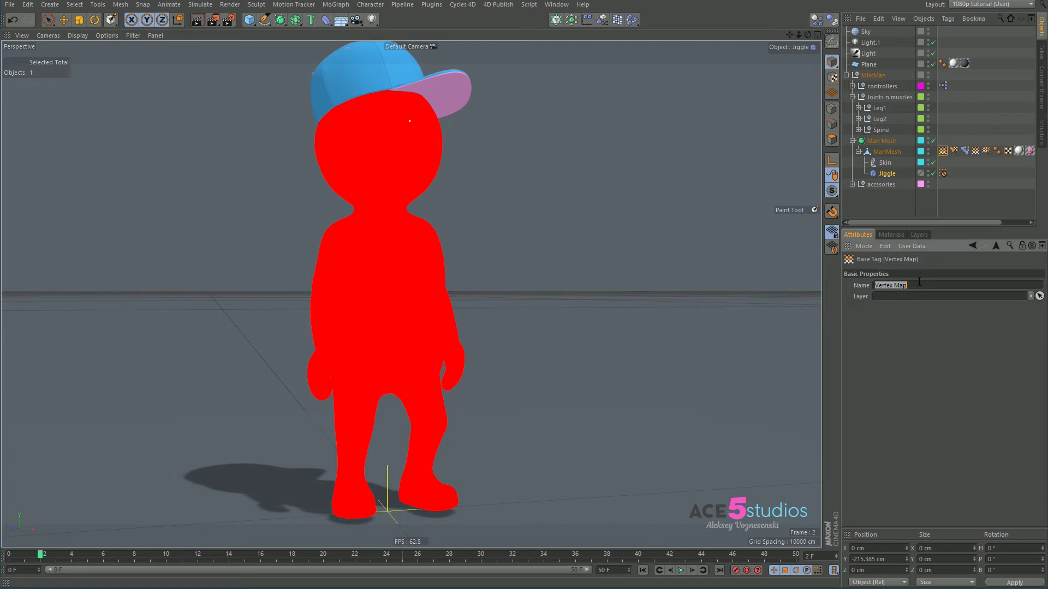
key(BackSpace)
text(jiggle)
key(Return)
Assign the 'jiggle' vertex map to Jiggle's Restriction tag at 100% and test playback.
click(943, 173)
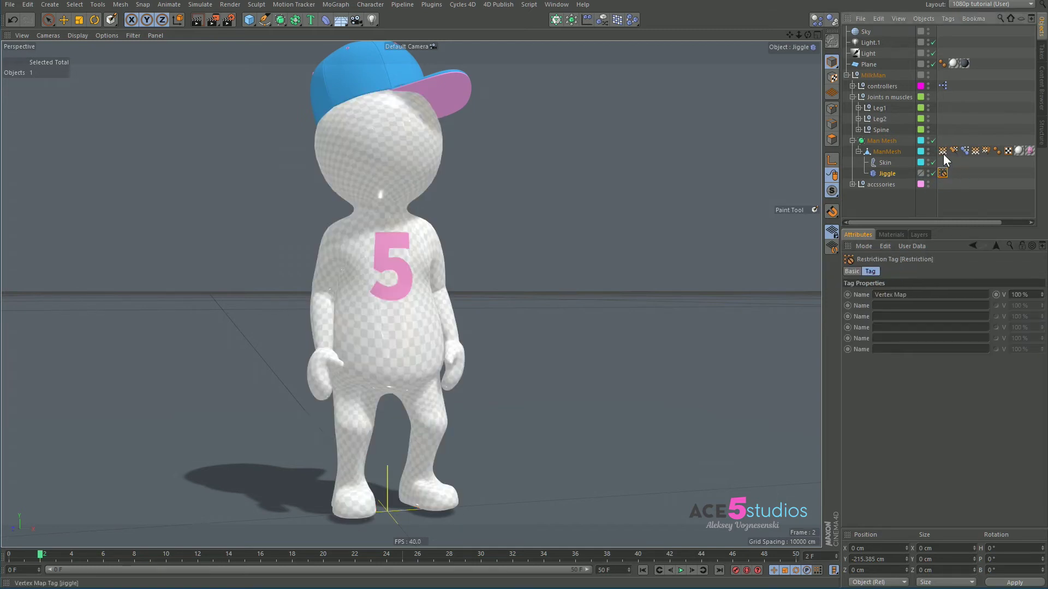
drag(913, 305, 906, 294)
key(F8)
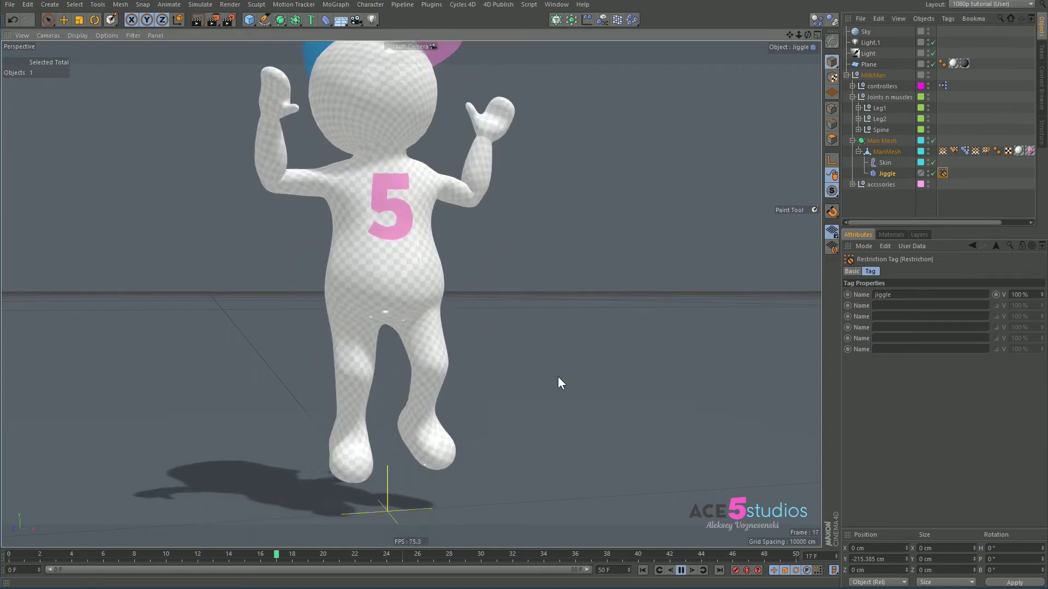
key(F8)
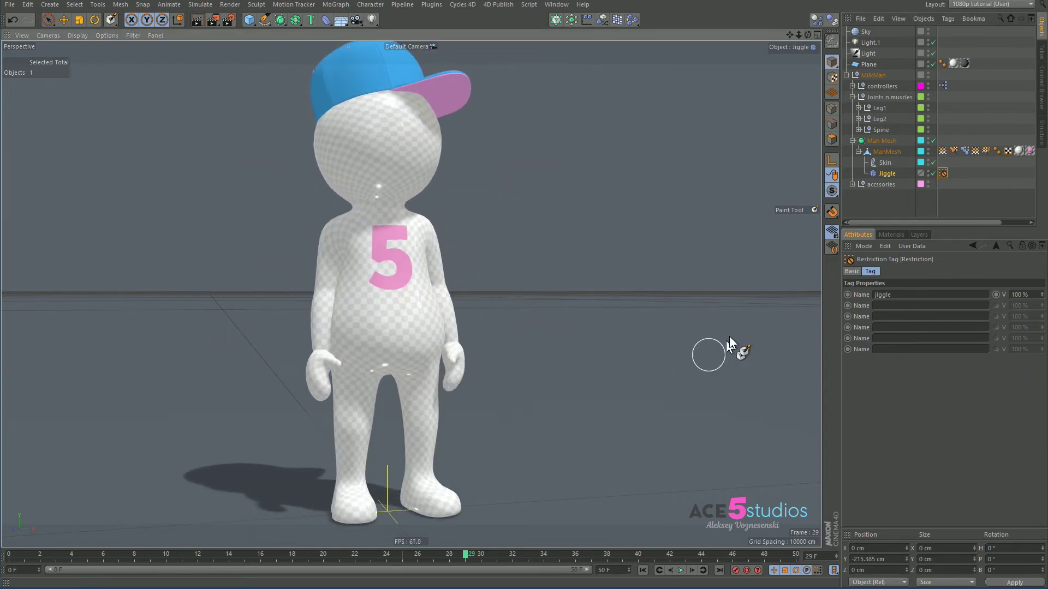
click(975, 151)
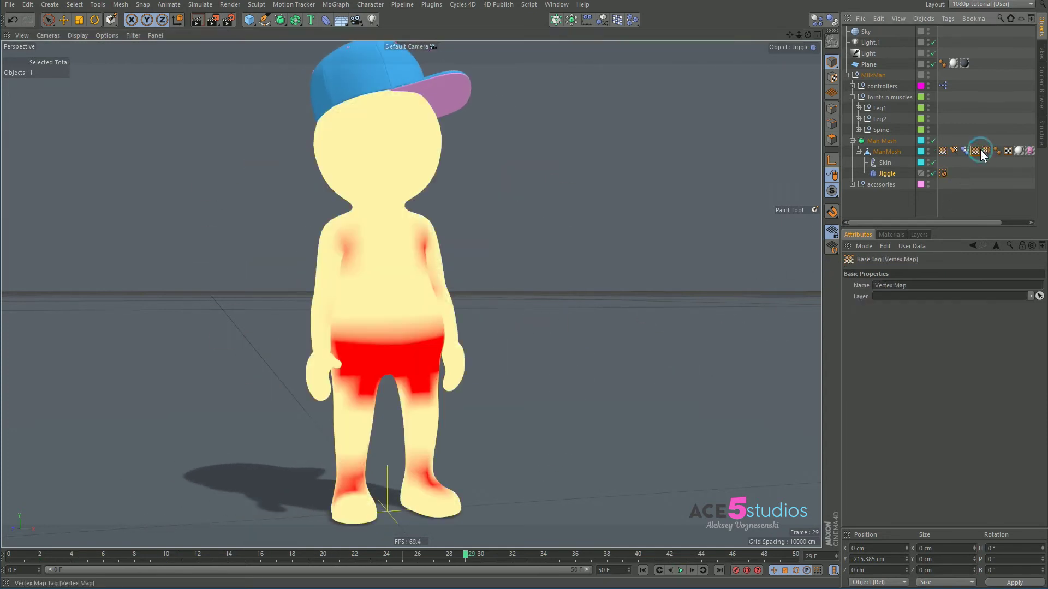
click(943, 150)
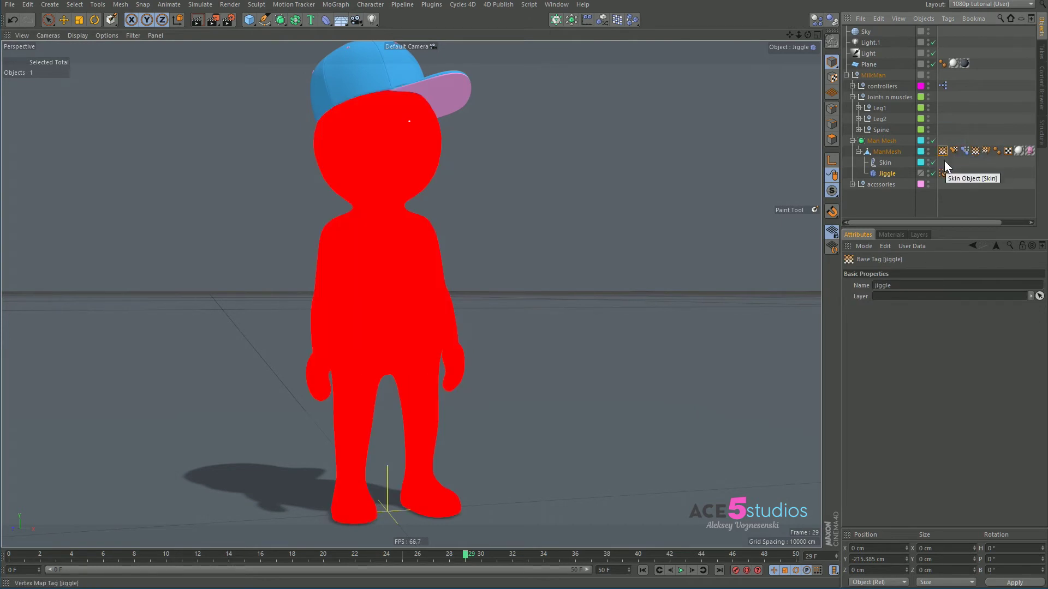
click(943, 174)
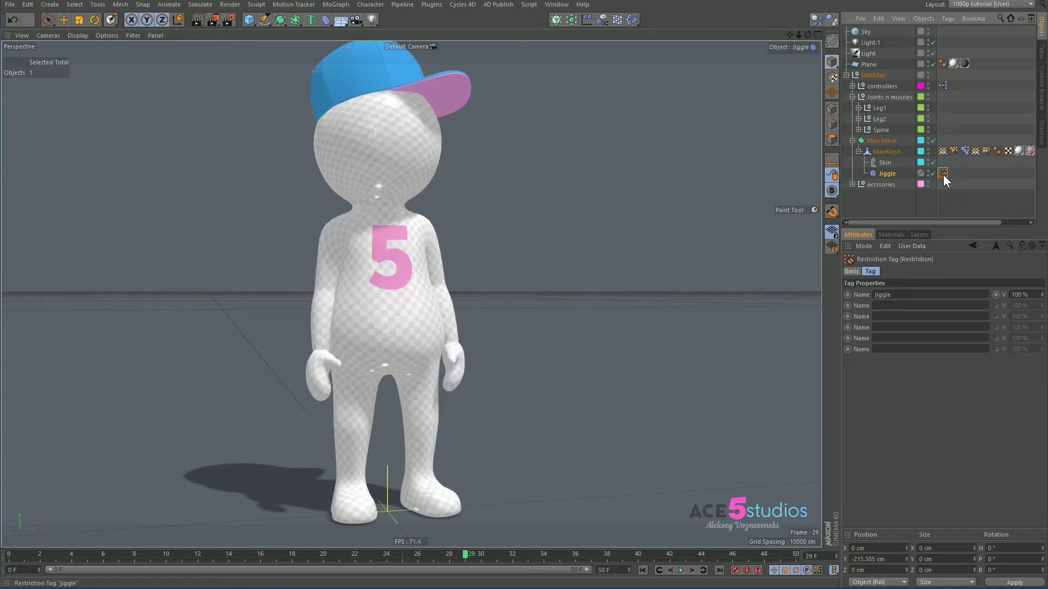
Drop the Jiggle Stiffness from 62% to 18% while the jump animation plays.
click(885, 173)
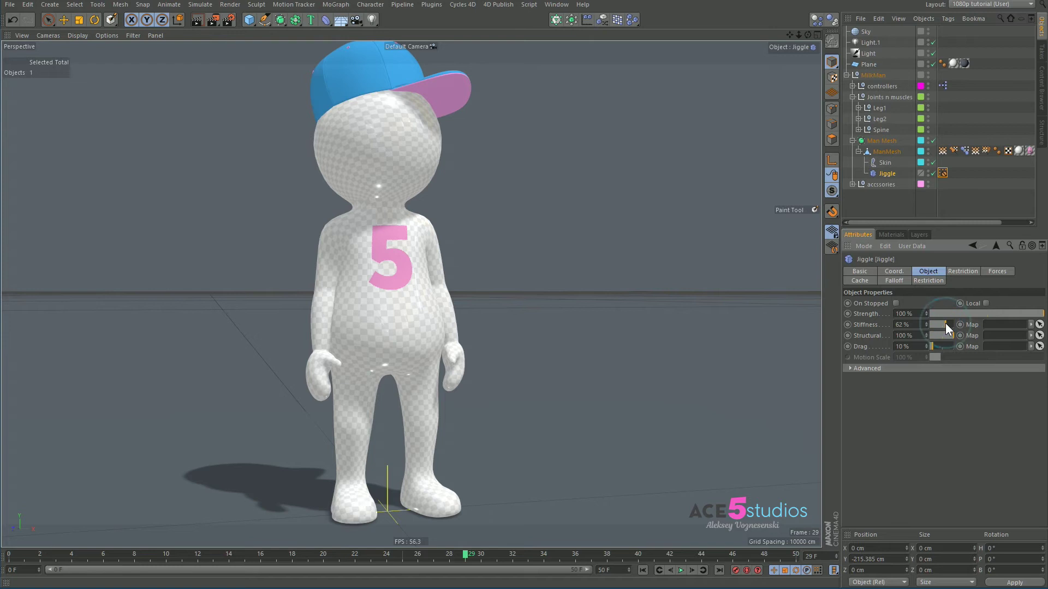
key(F8)
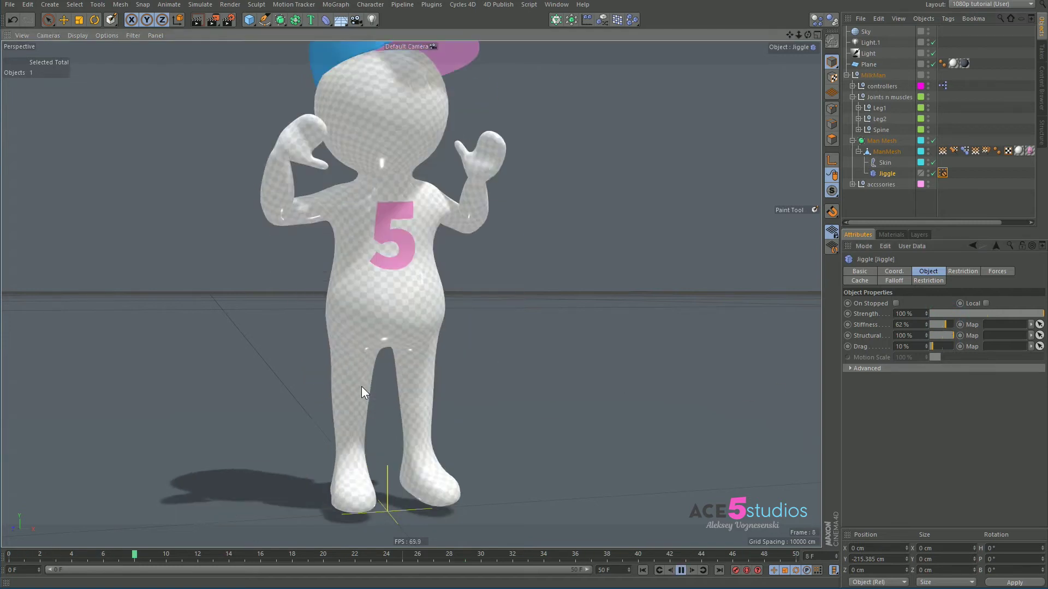
alt+drag(361, 384, 456, 357)
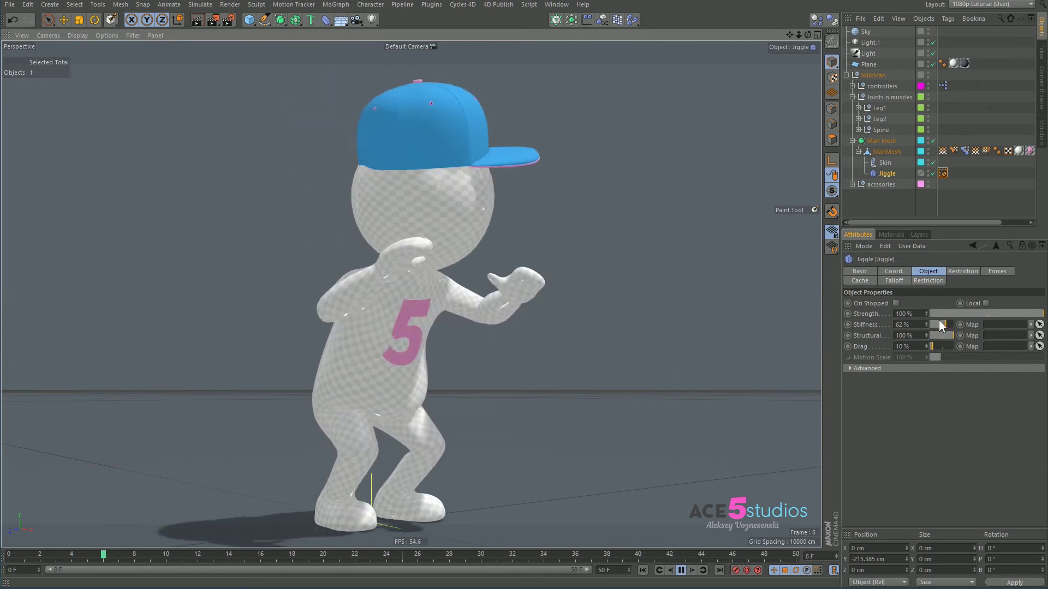
drag(939, 320, 934, 324)
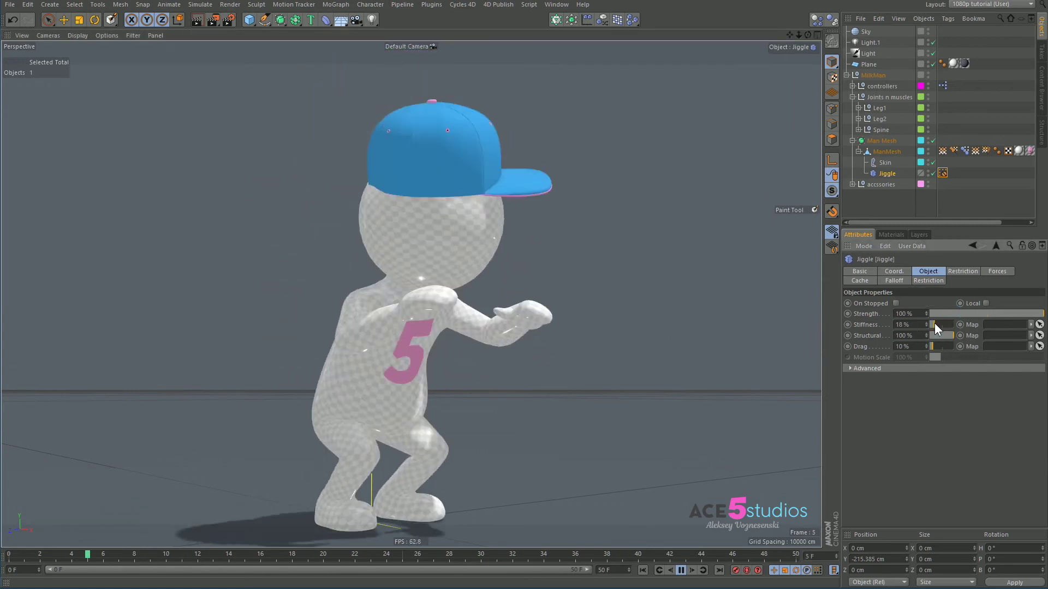
key(F8)
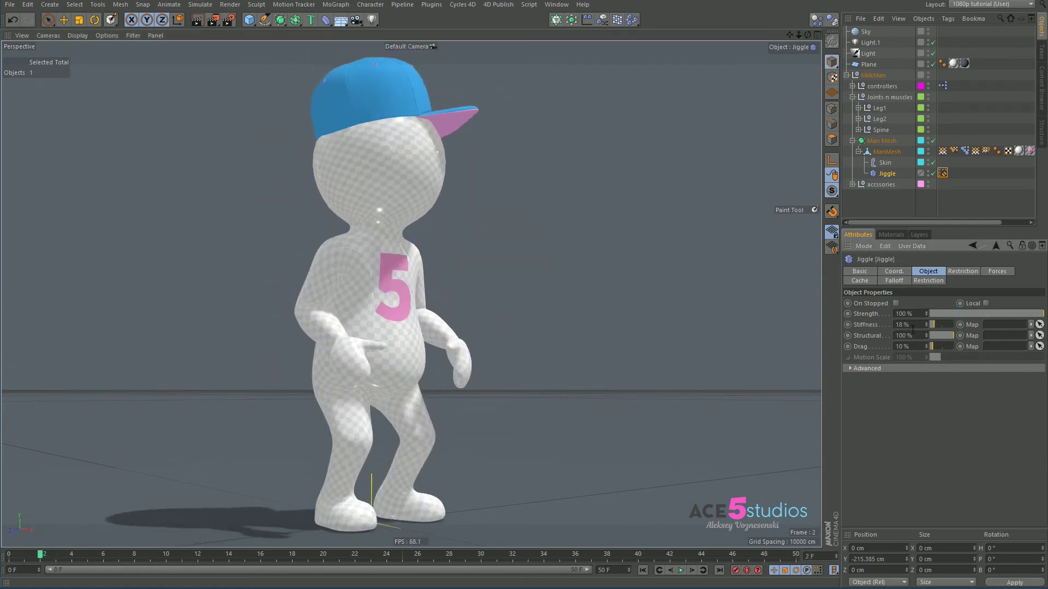
Activate the jiggle vertex map, turn the view to the character's front, and select ManMesh.
double_click(944, 151)
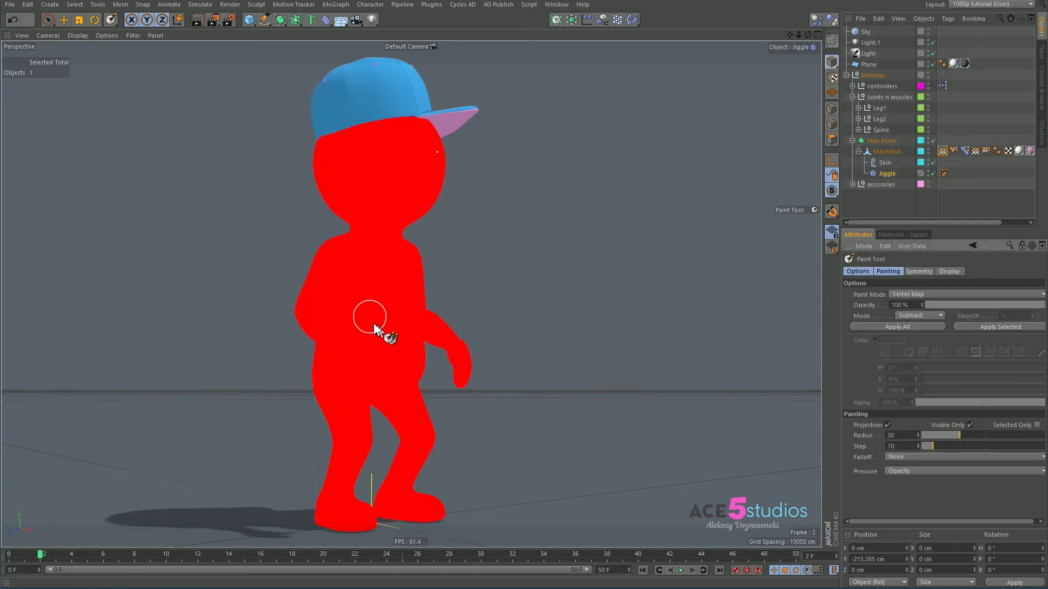
alt+drag(373, 323, 413, 341)
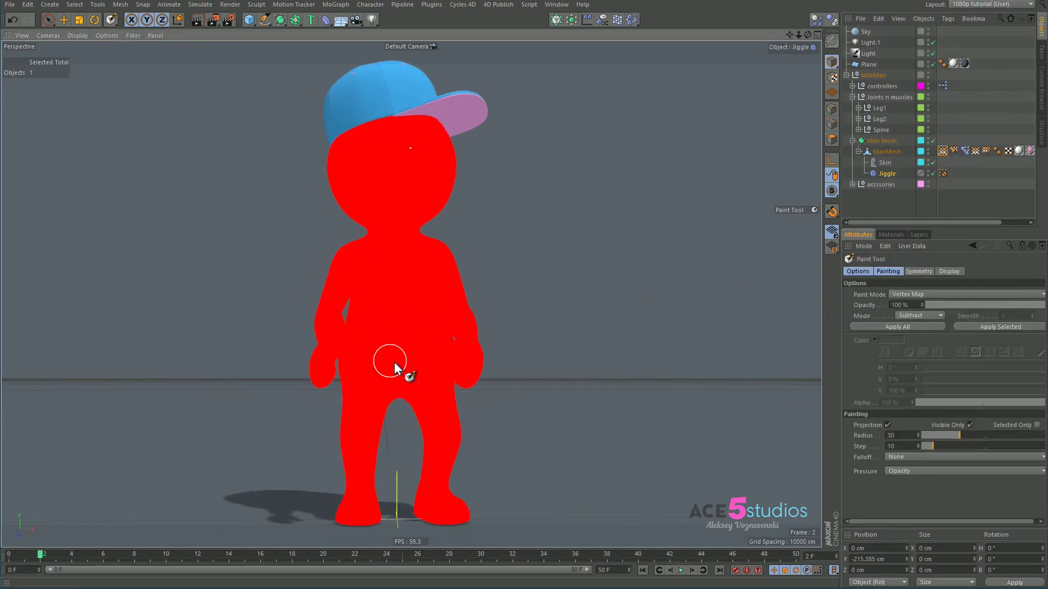
click(408, 6)
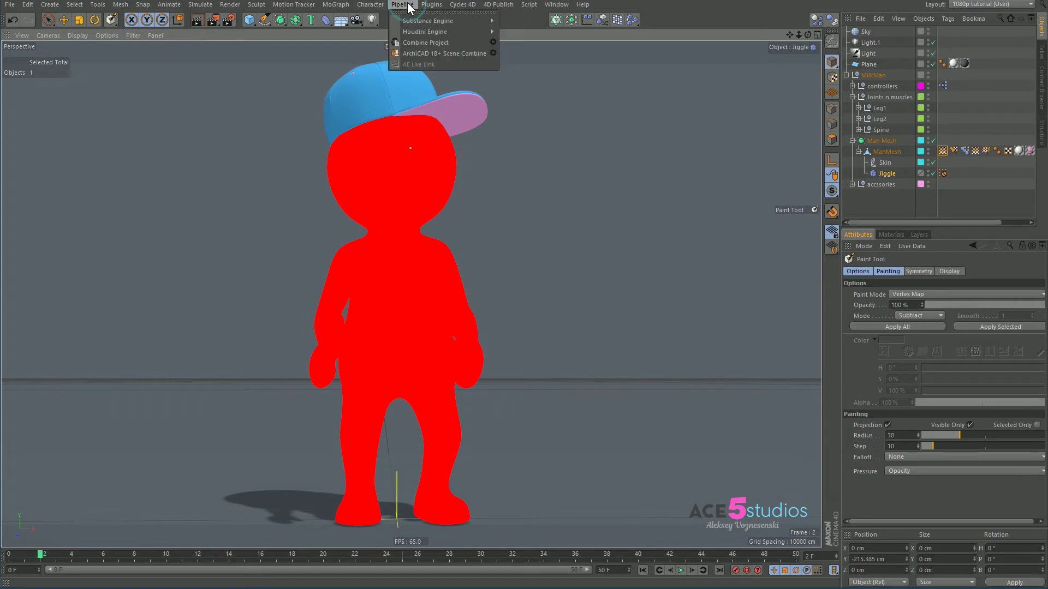
click(890, 151)
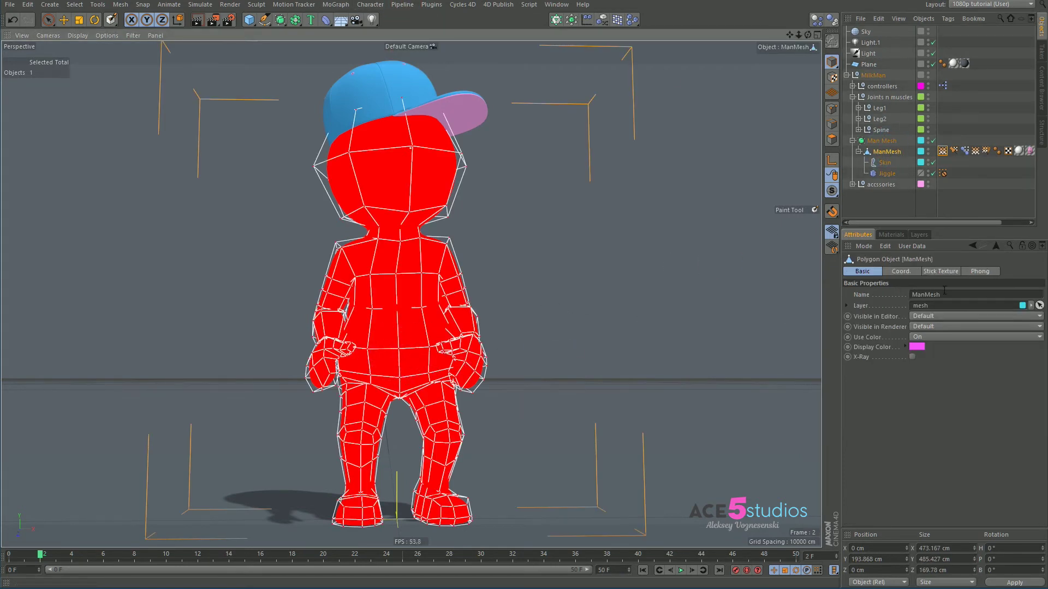
Paint jiggle weight across the belly with the Paint Tool in Add mode.
click(371, 5)
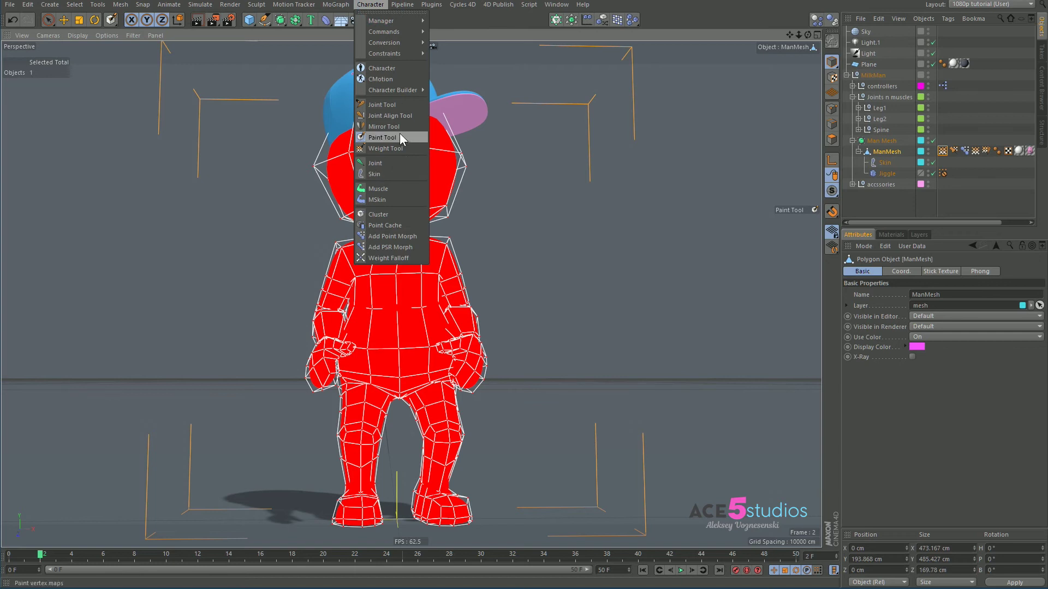
click(385, 137)
click(917, 316)
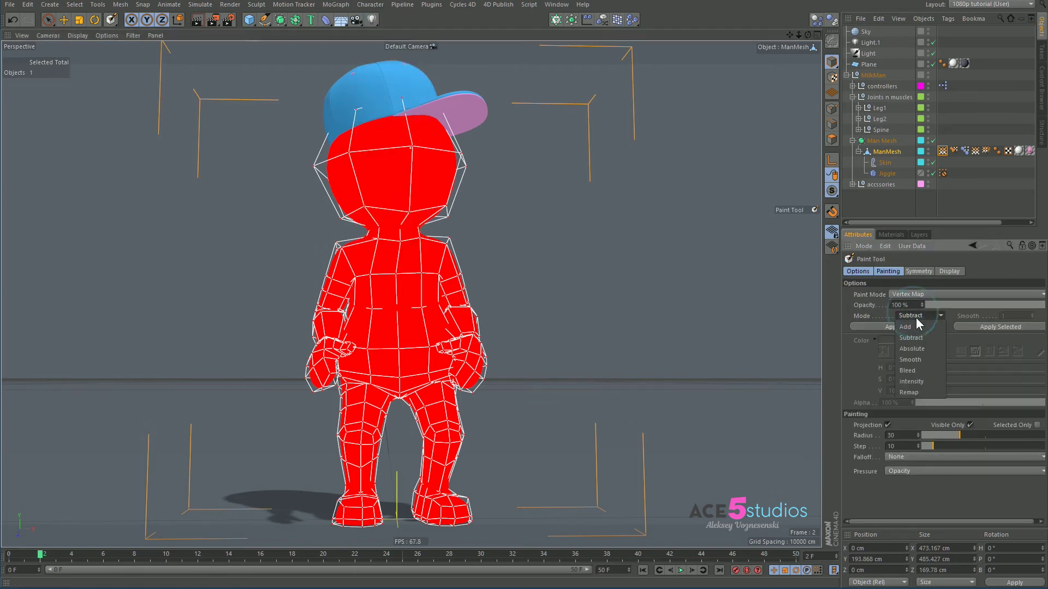
click(917, 326)
click(10, 555)
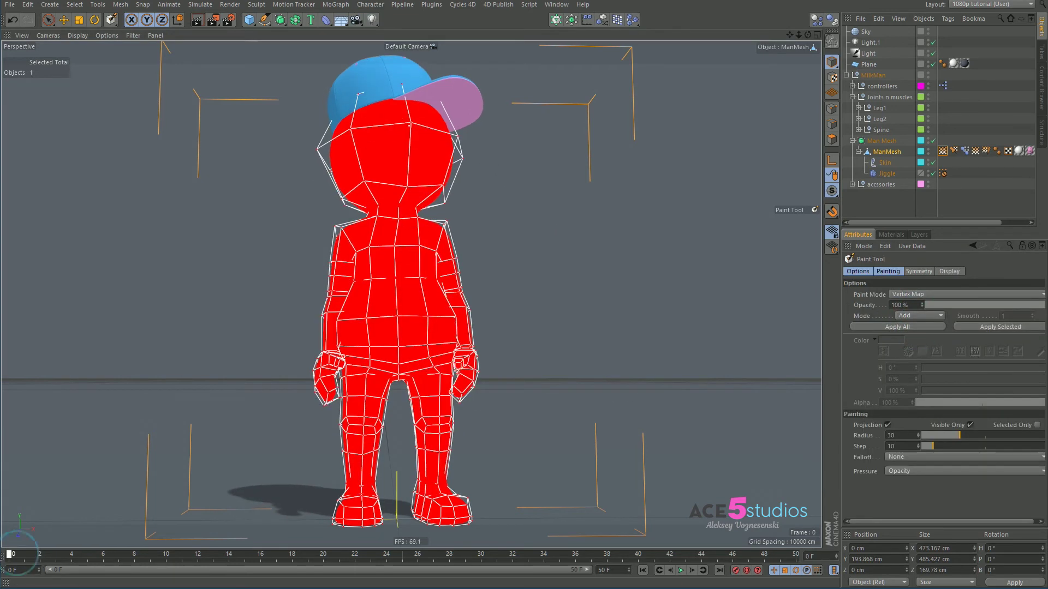
mouse_move(423, 273)
mouse_down()
mouse_move(402, 321)
mouse_move(362, 326)
mouse_move(430, 325)
mouse_move(417, 343)
mouse_up()
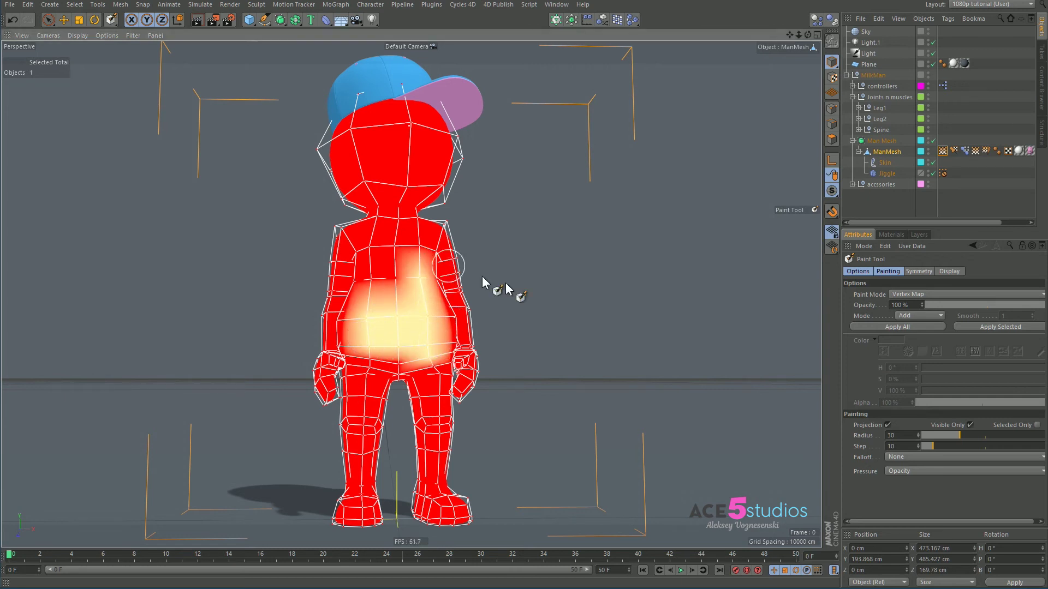
Switch to Subtract, erase weight from the upper torso, and play to check.
click(917, 315)
click(919, 344)
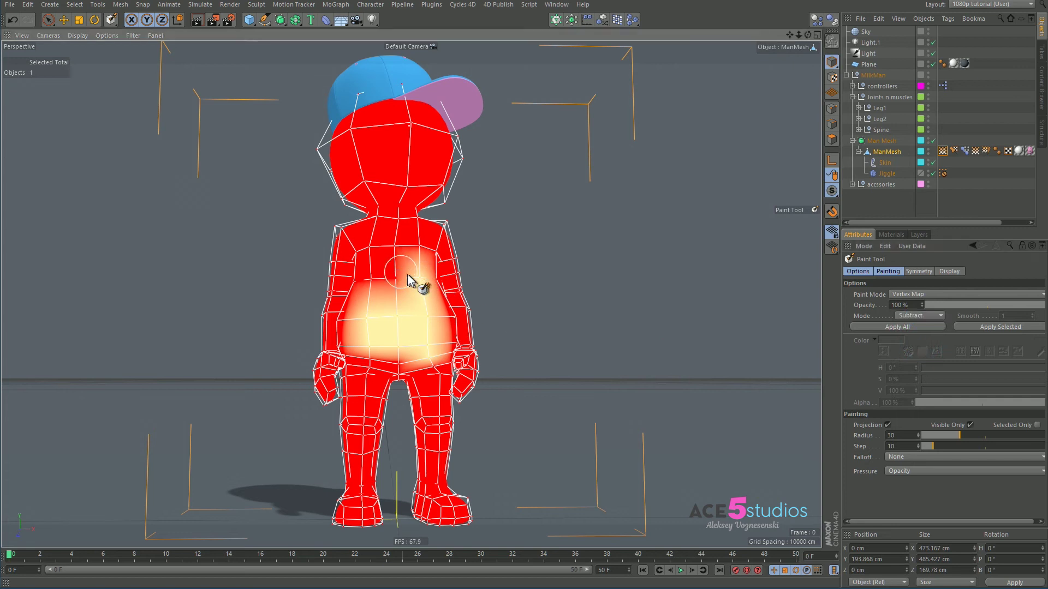
drag(416, 283, 468, 277)
key(F8)
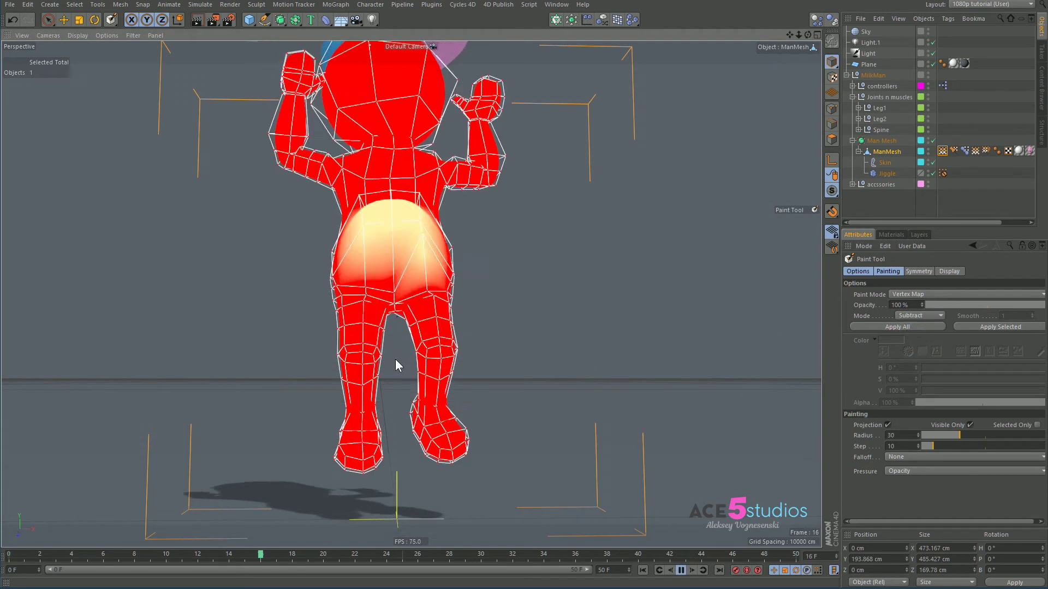
key(F8)
Set the Jiggle deformer's Stiffness to 60% and Drag to 27%, then stop playback.
click(884, 198)
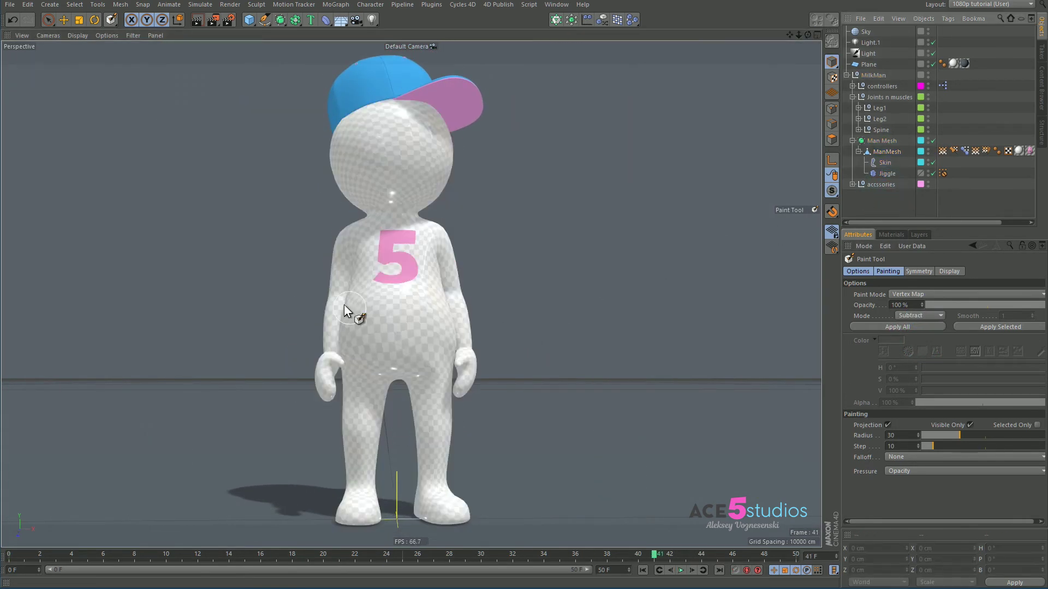
alt+drag(344, 305, 428, 293)
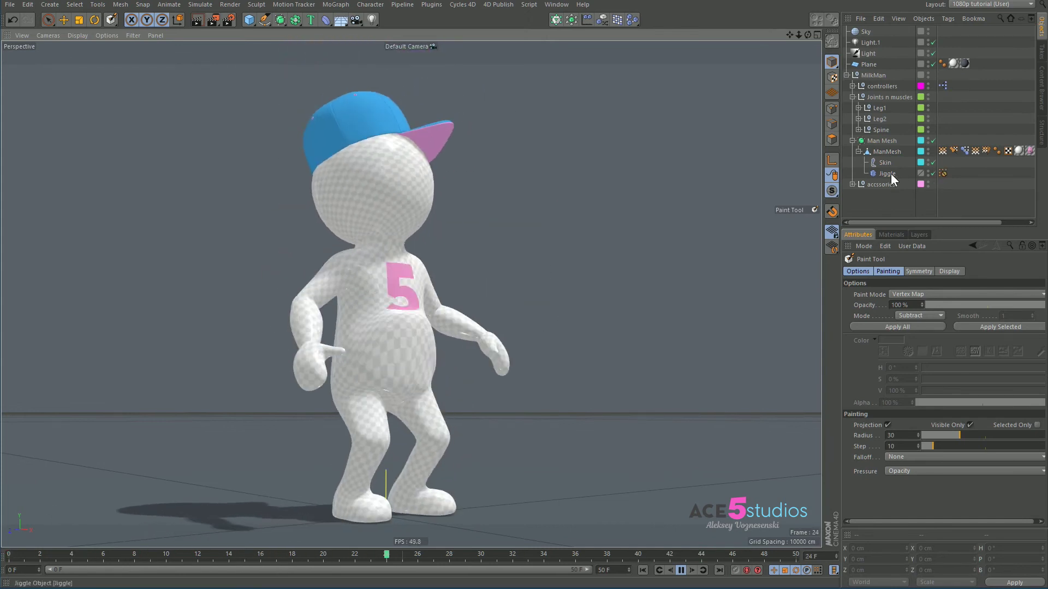
click(887, 174)
click(944, 322)
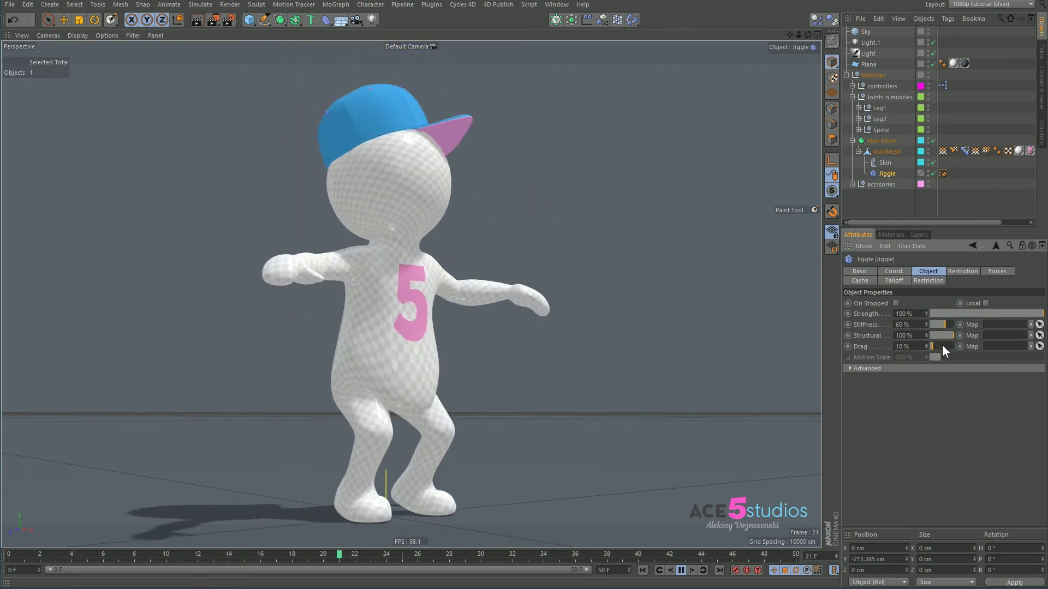
click(941, 346)
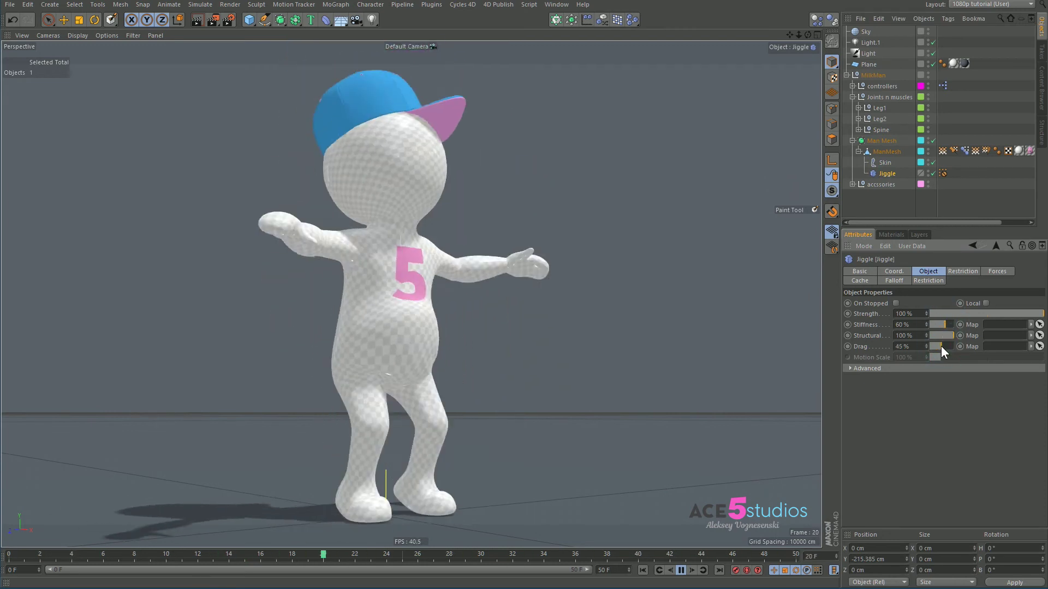
drag(941, 346, 937, 346)
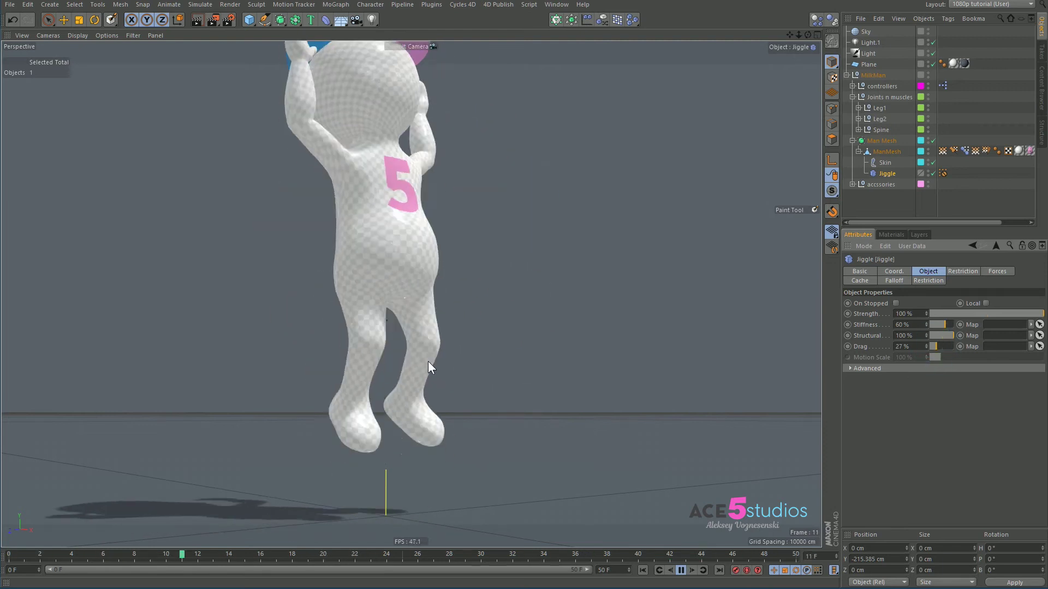
key(F8)
alt+drag(429, 353, 327, 350)
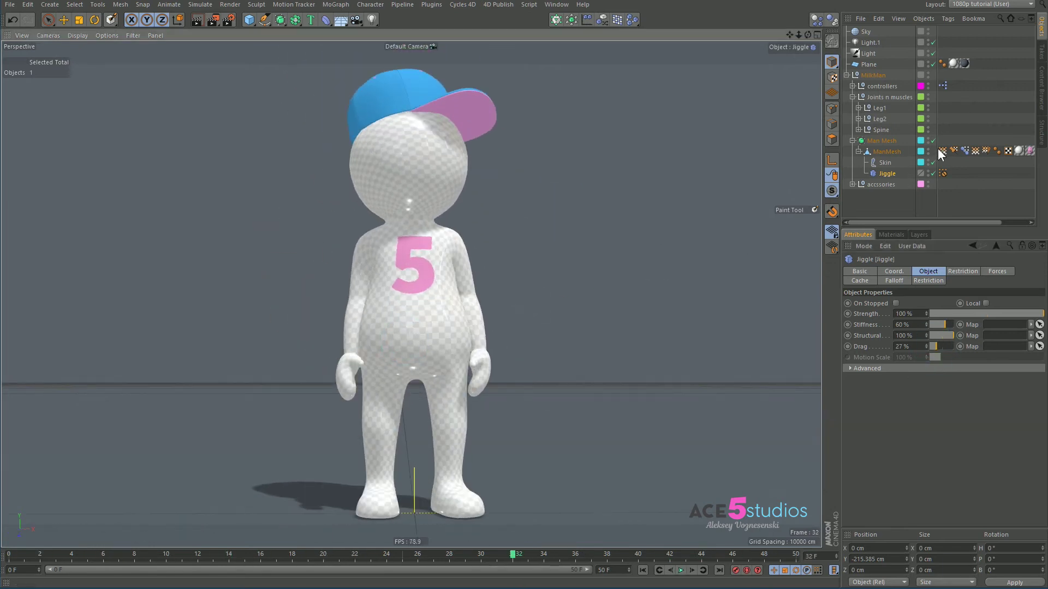
Activate the Paint Tool in Add mode on the jiggle vertex map.
click(944, 152)
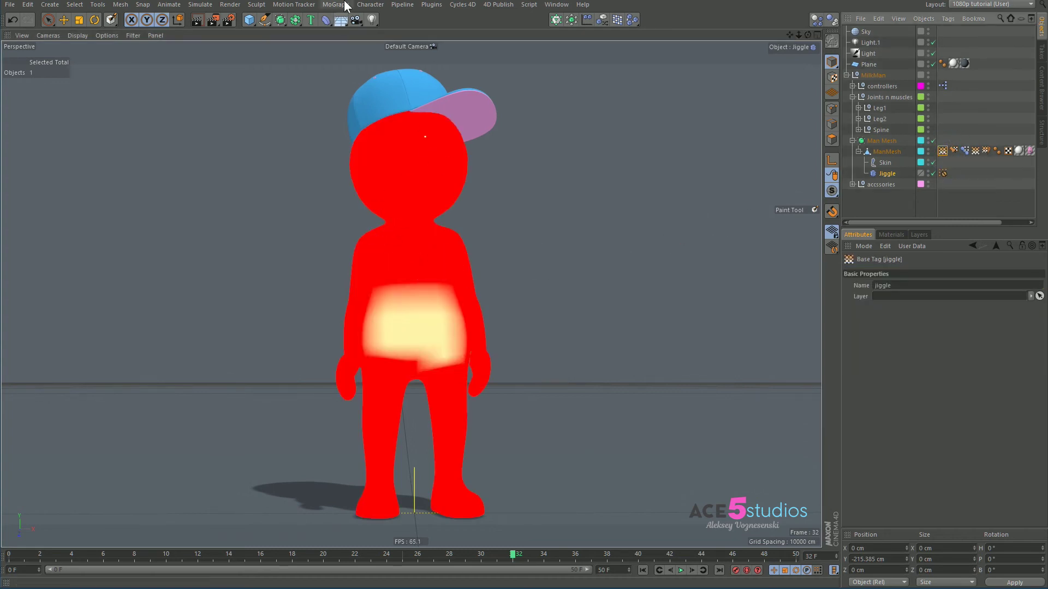
click(370, 4)
click(388, 139)
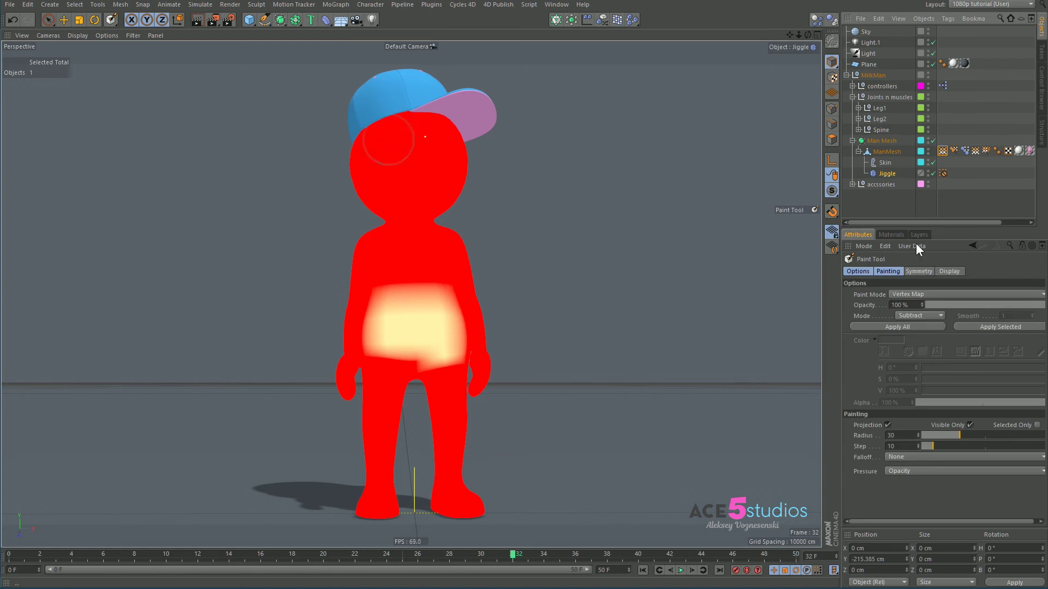
click(920, 316)
click(913, 311)
Paint weight onto both sides of the upper chest and replay the animation.
drag(391, 253, 453, 257)
click(886, 213)
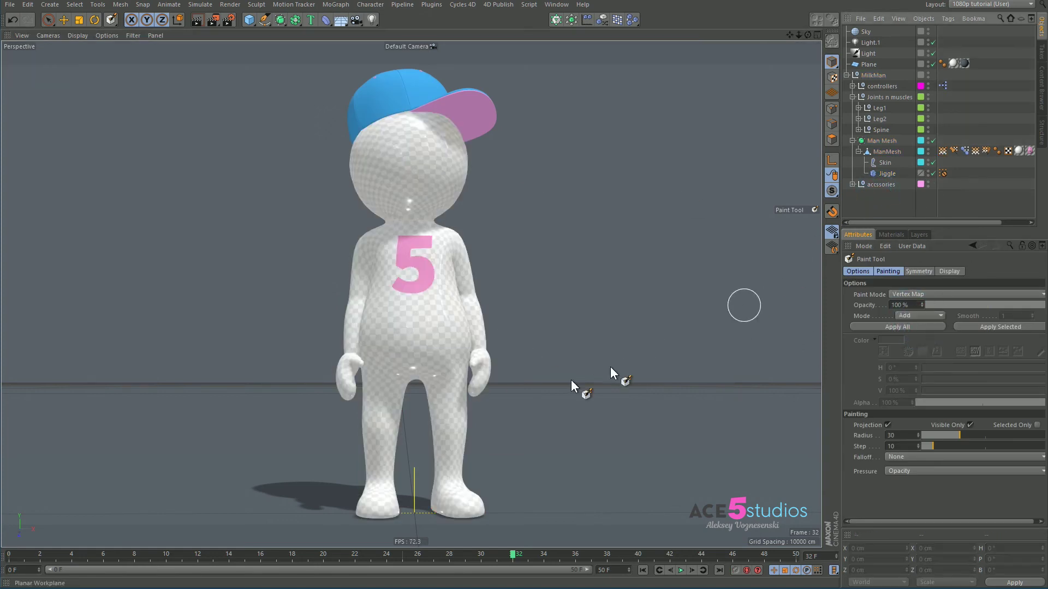
key(F8)
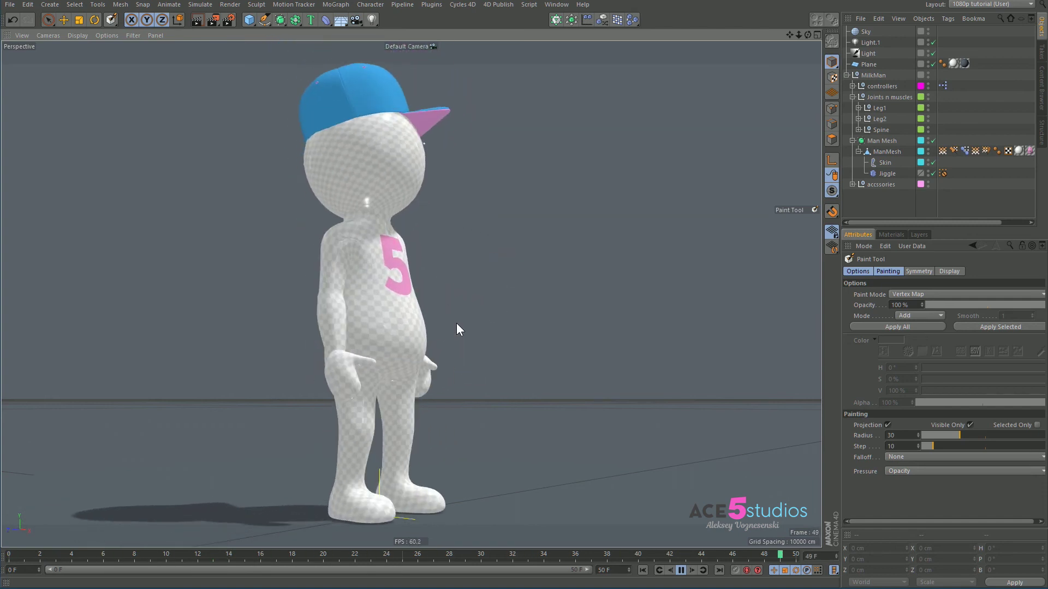
Lower the Jiggle deformer's Structural value from 100% to 49%.
click(888, 173)
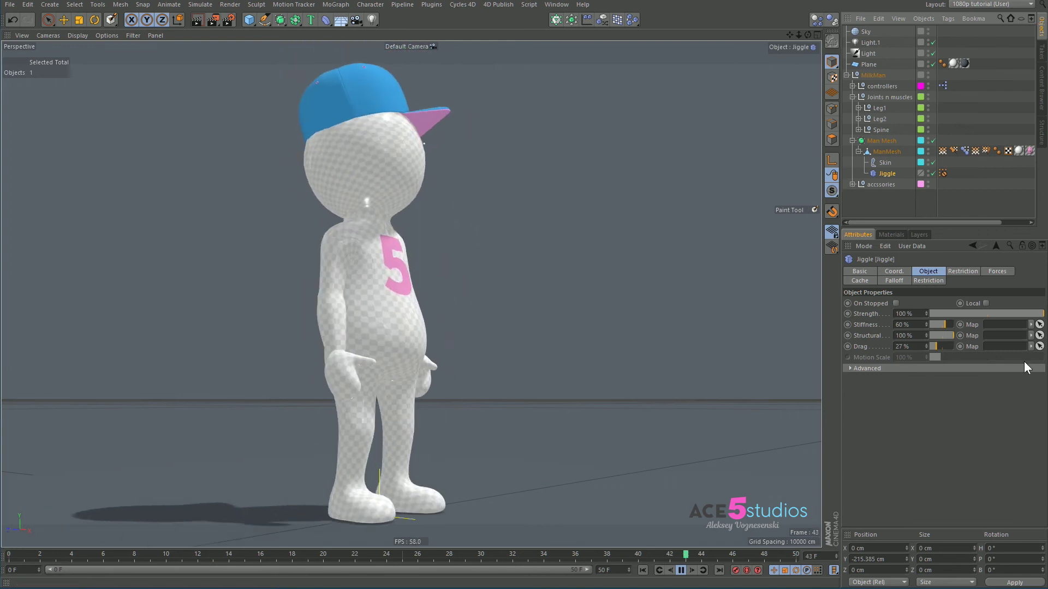
click(942, 335)
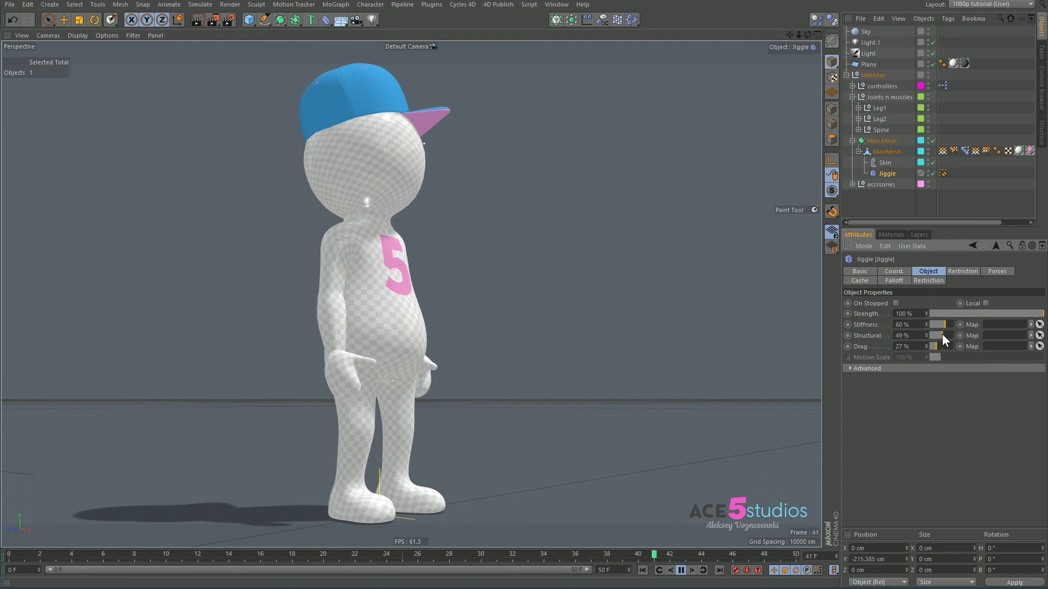
Set the jiggle vertex map's Paint Tool to Smooth mode, 10% opacity, radius 66.
key(F8)
double_click(943, 152)
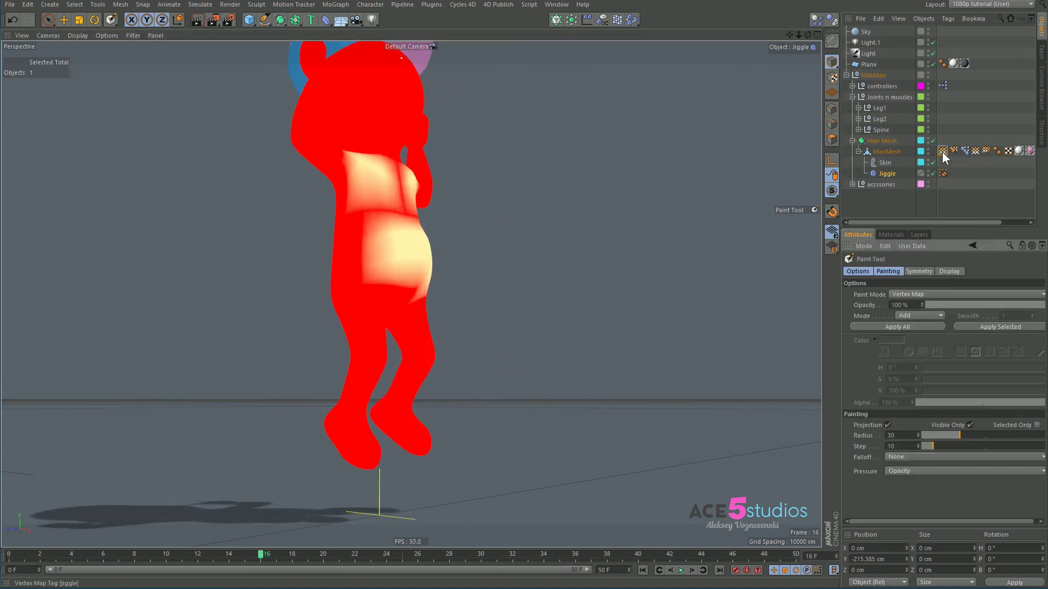
alt+drag(394, 223, 367, 215)
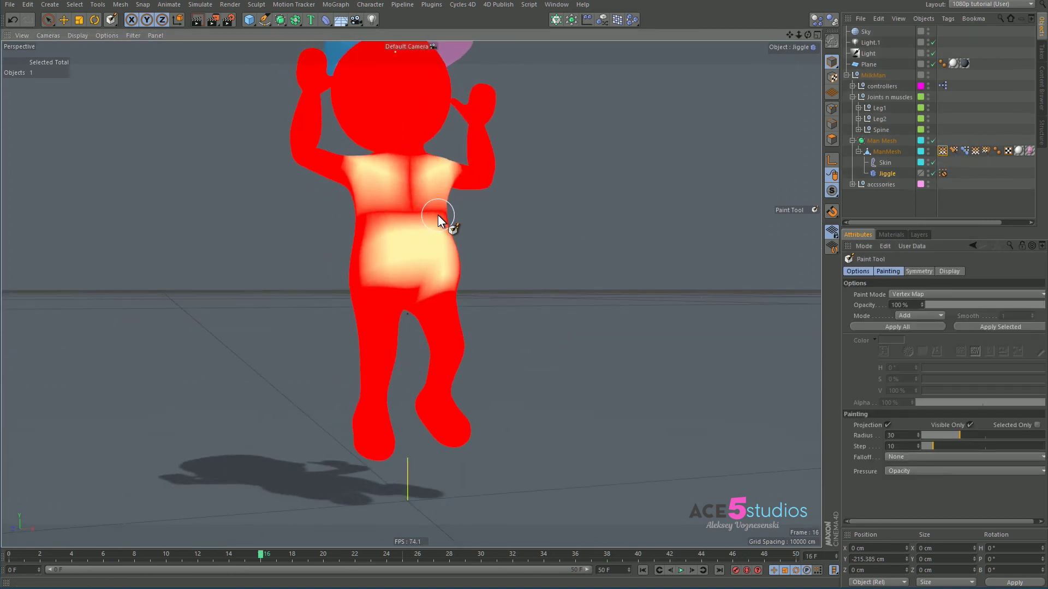
click(370, 4)
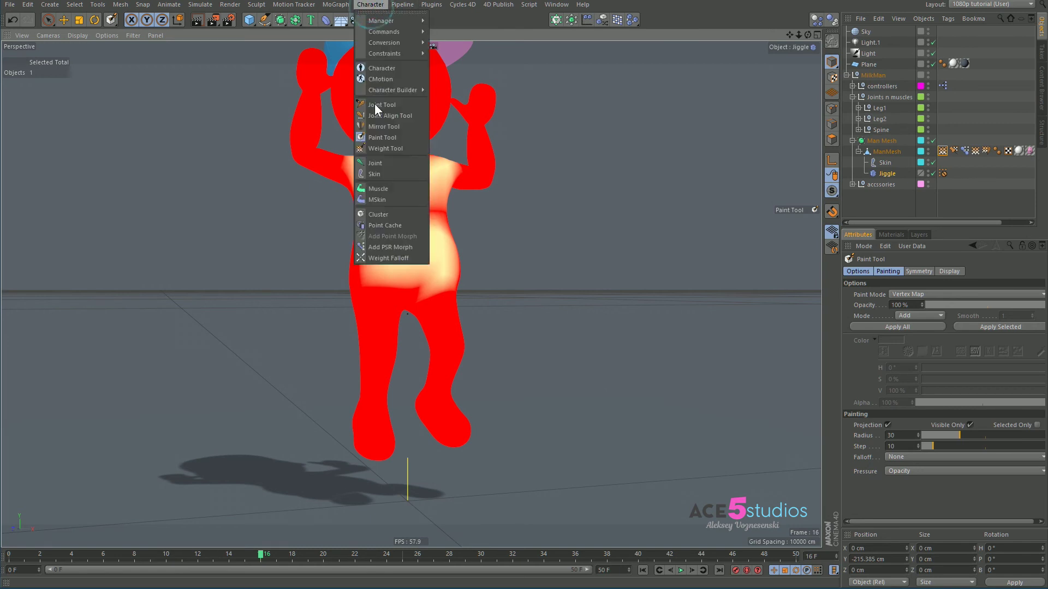
click(394, 145)
click(934, 317)
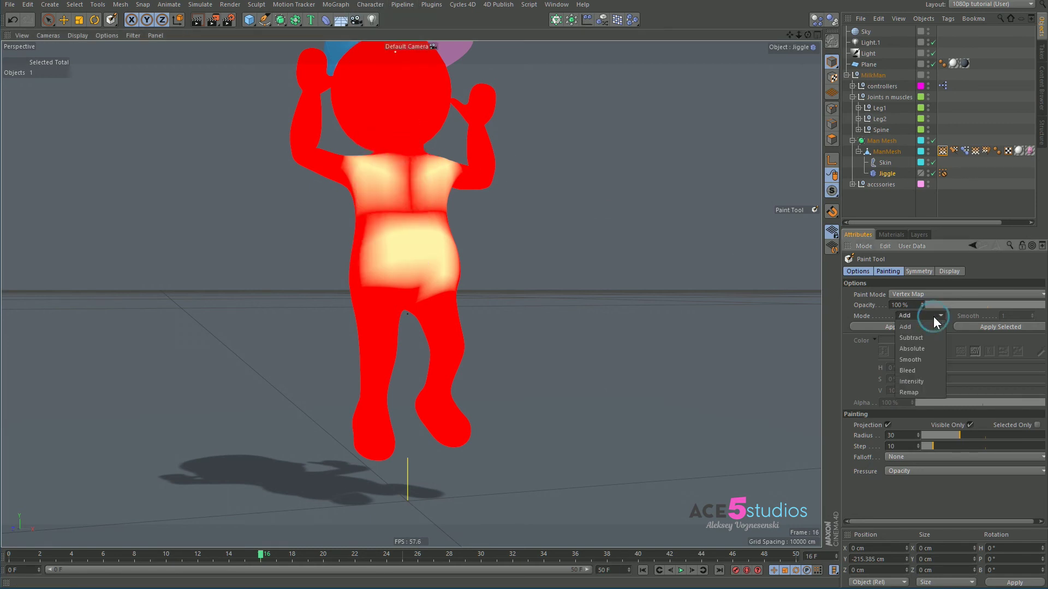
click(916, 357)
drag(934, 303, 938, 305)
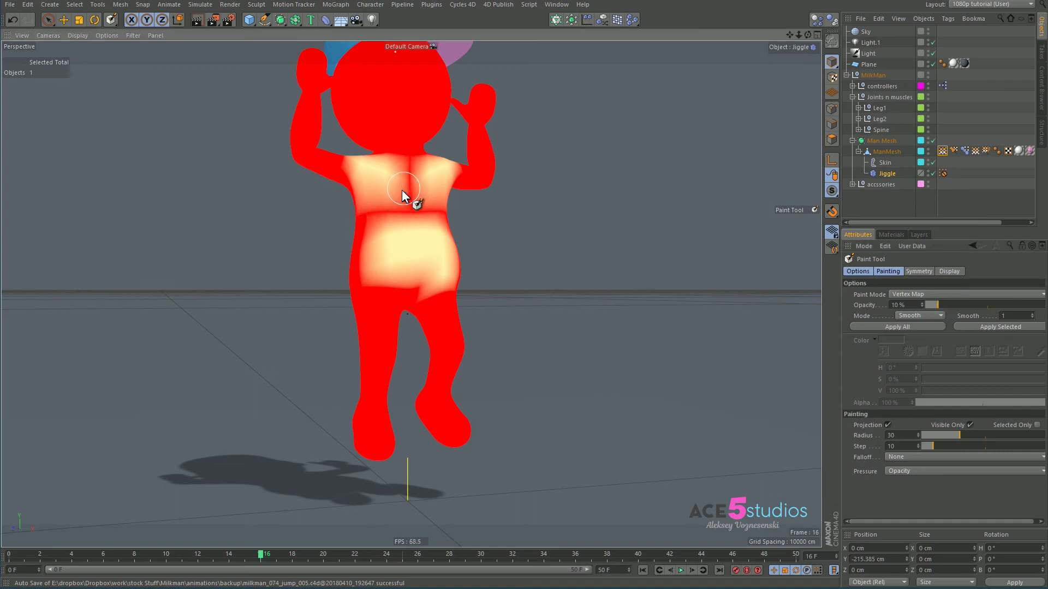
middle_drag(408, 203, 418, 205)
Smooth the hard chest band and the belly and chest weights into gradients.
mouse_move(418, 204)
mouse_down()
mouse_move(377, 209)
mouse_move(445, 213)
mouse_move(410, 191)
mouse_move(403, 172)
mouse_move(369, 270)
mouse_move(411, 288)
mouse_move(436, 285)
mouse_move(419, 284)
mouse_move(435, 275)
mouse_move(405, 262)
mouse_move(368, 254)
mouse_up()
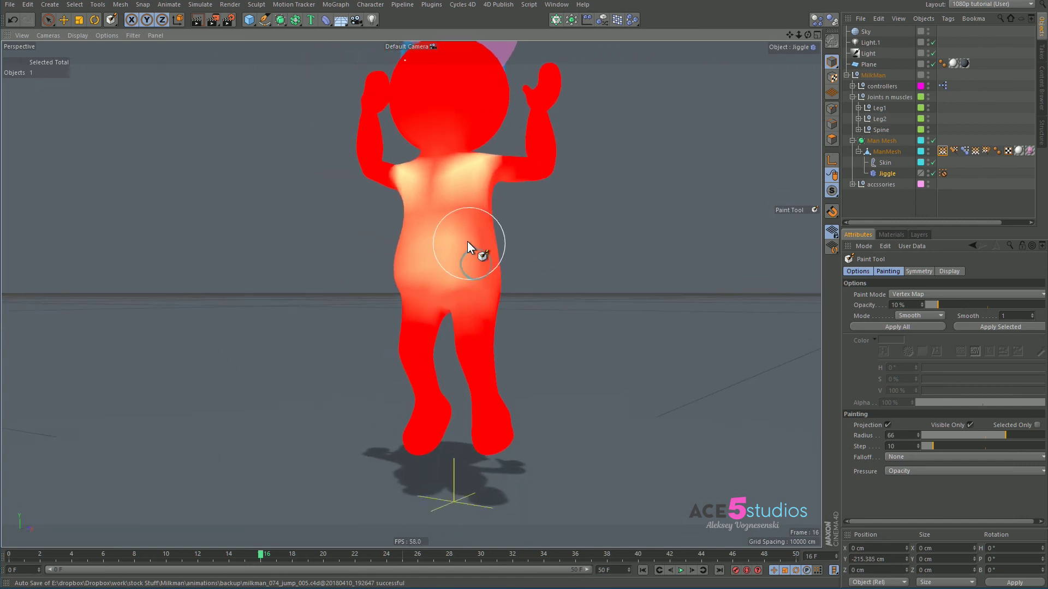
alt+drag(468, 242, 484, 221)
alt+drag(447, 178, 391, 178)
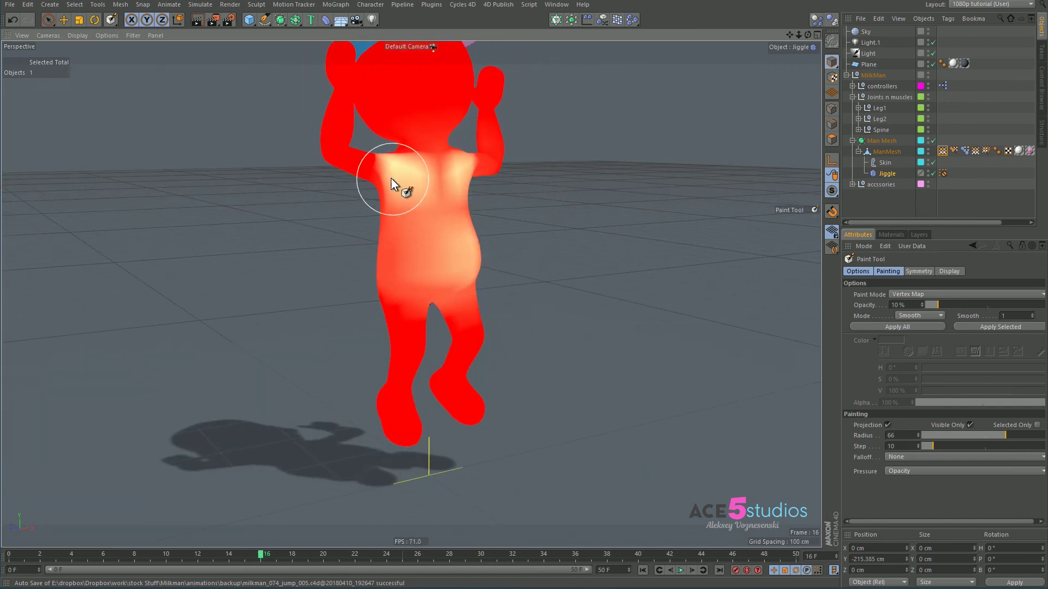
Play the jump animation and orbit to the character's side to inspect the jiggle.
click(876, 203)
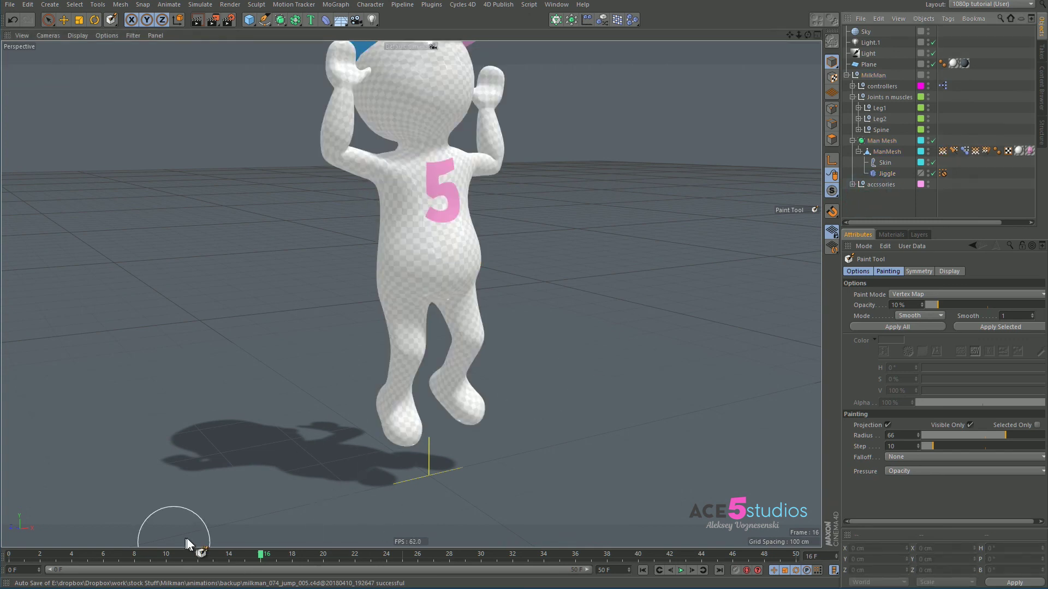
key(F8)
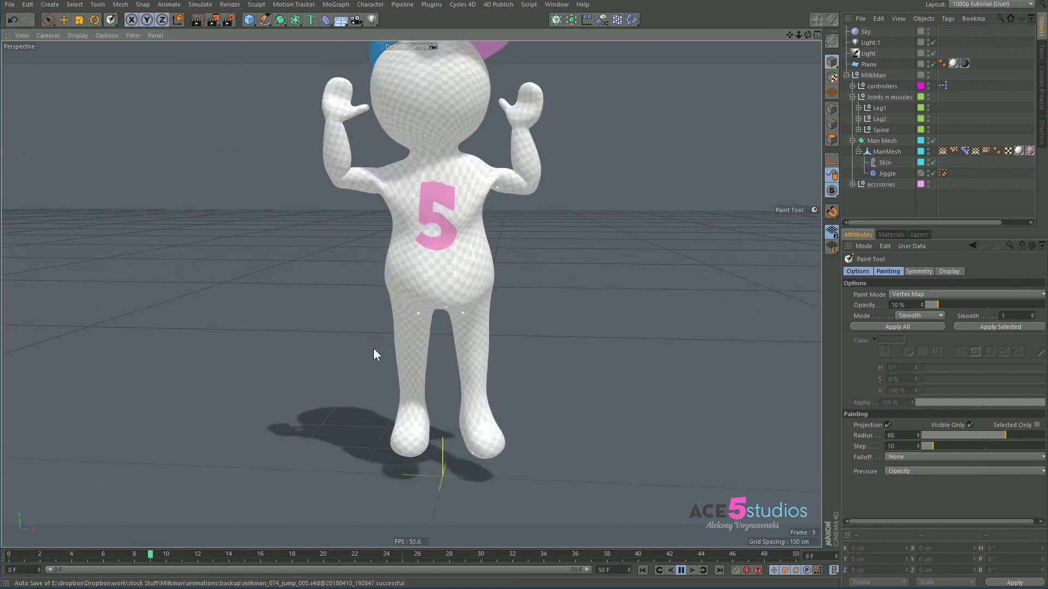
alt+drag(373, 349, 599, 292)
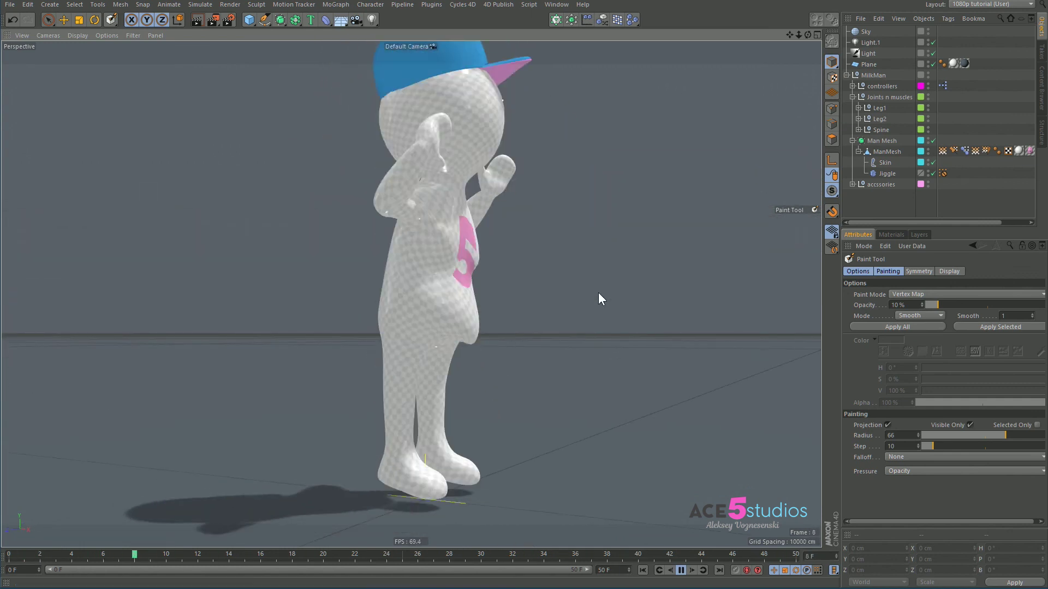